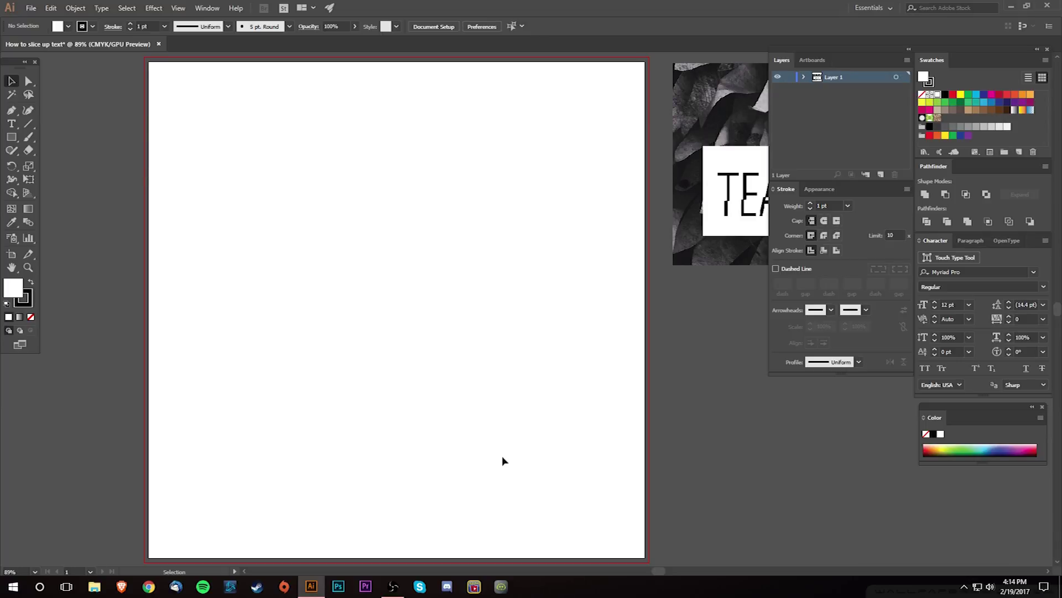
# Add the point text "SUNDAY" in the upper part of the blank artboard.
pyautogui.moveTo(664, 407); pyautogui.dragTo(417, 455)
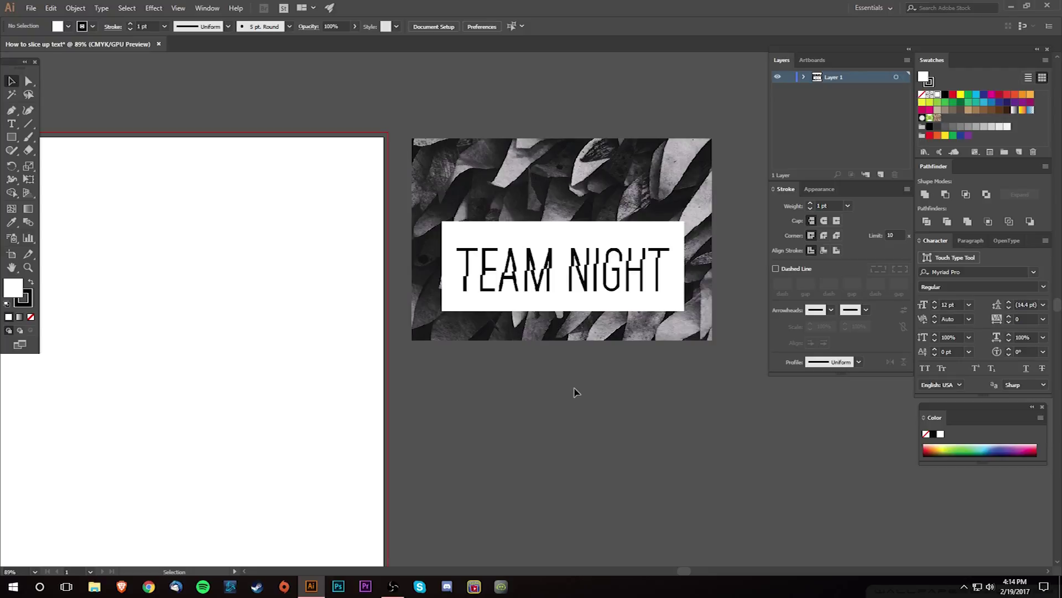
pyautogui.moveTo(271, 436); pyautogui.dragTo(511, 361)
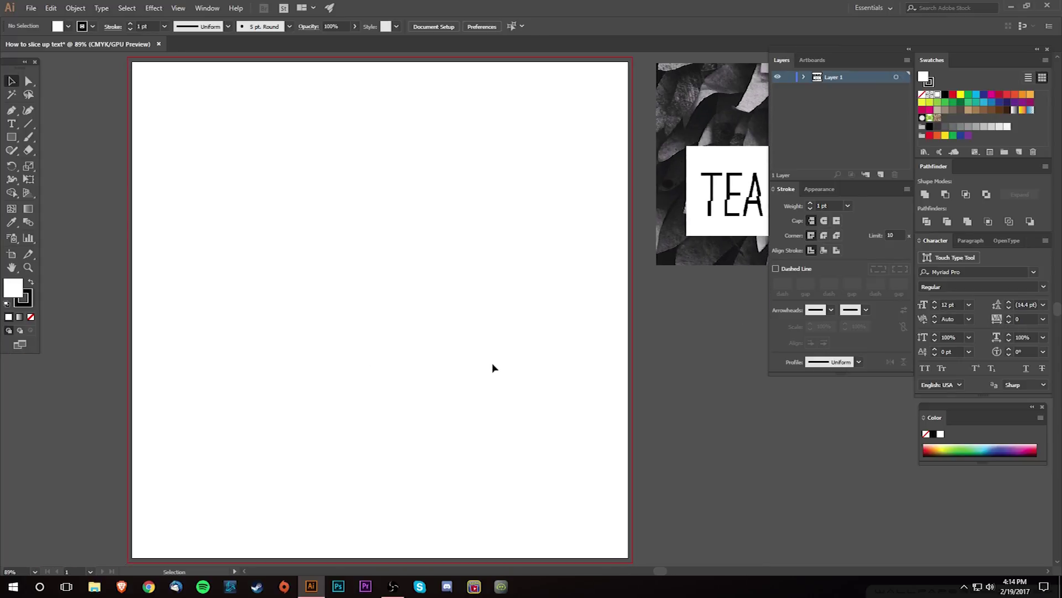
pyautogui.press('t')
pyautogui.click(285, 229)
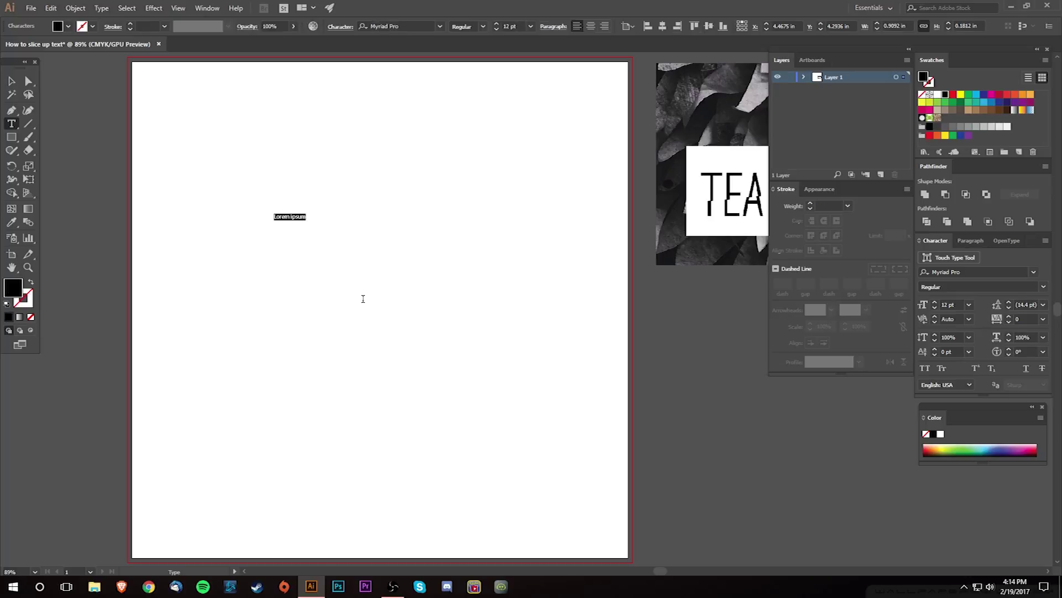
pyautogui.press('BackSpace')
pyautogui.write('SUNA')
pyautogui.press('BackSpace')
pyautogui.write('DAY')
# Scale the SUNDAY text up to about 214 pt and move it fully onto the artboard.
pyautogui.click(11, 81)
pyautogui.moveTo(296, 216); pyautogui.dragTo(653, 229)
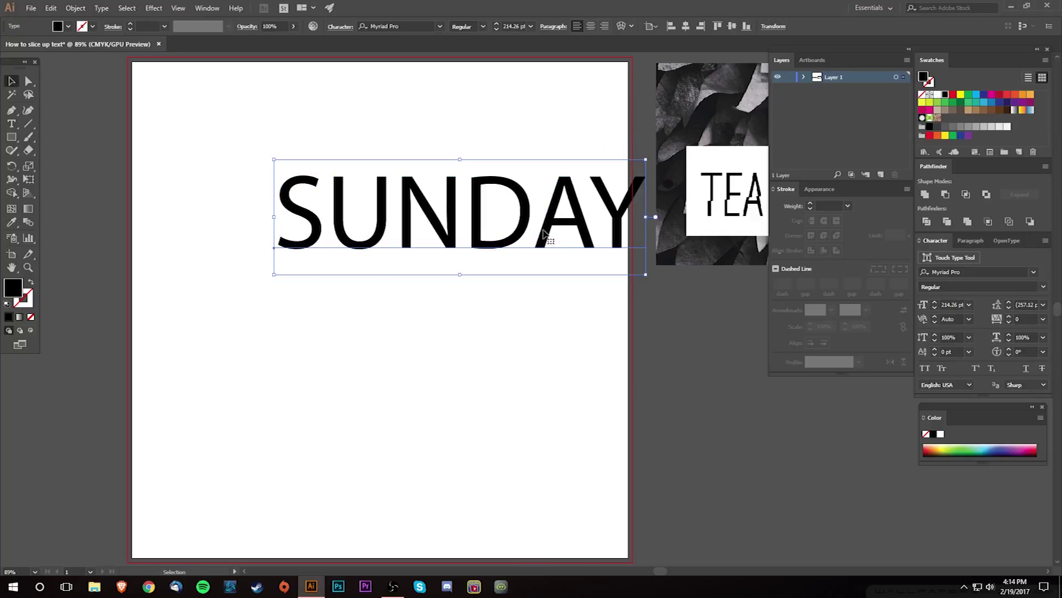
pyautogui.moveTo(557, 237); pyautogui.dragTo(498, 238)
# Set the SUNDAY text in Factoria Book and center it near the artboard's upper edge.
pyautogui.click(408, 26)
pyautogui.moveTo(408, 25); pyautogui.dragTo(369, 26)
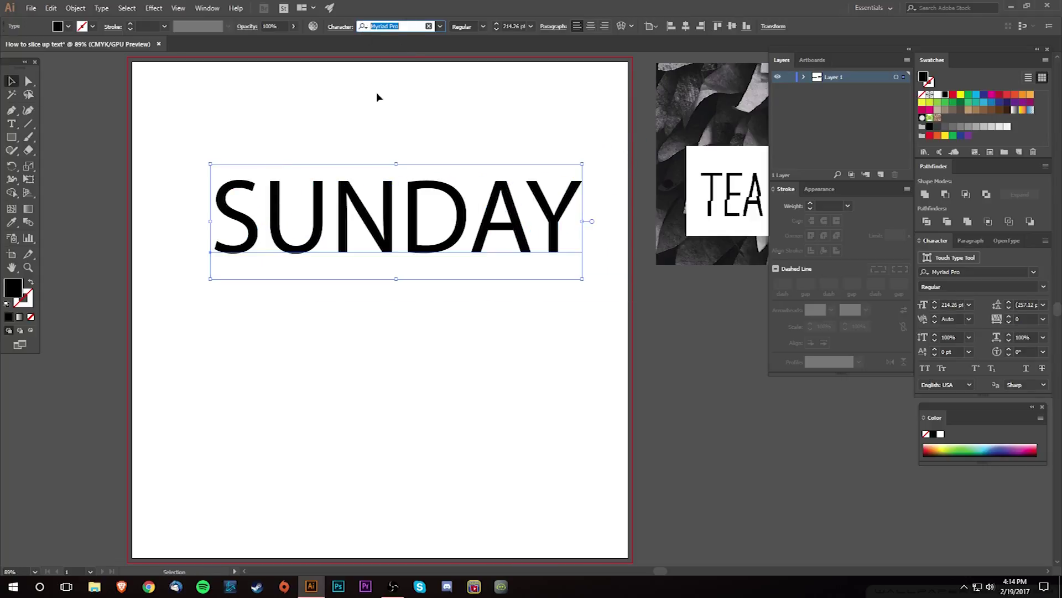
pyautogui.write('fac')
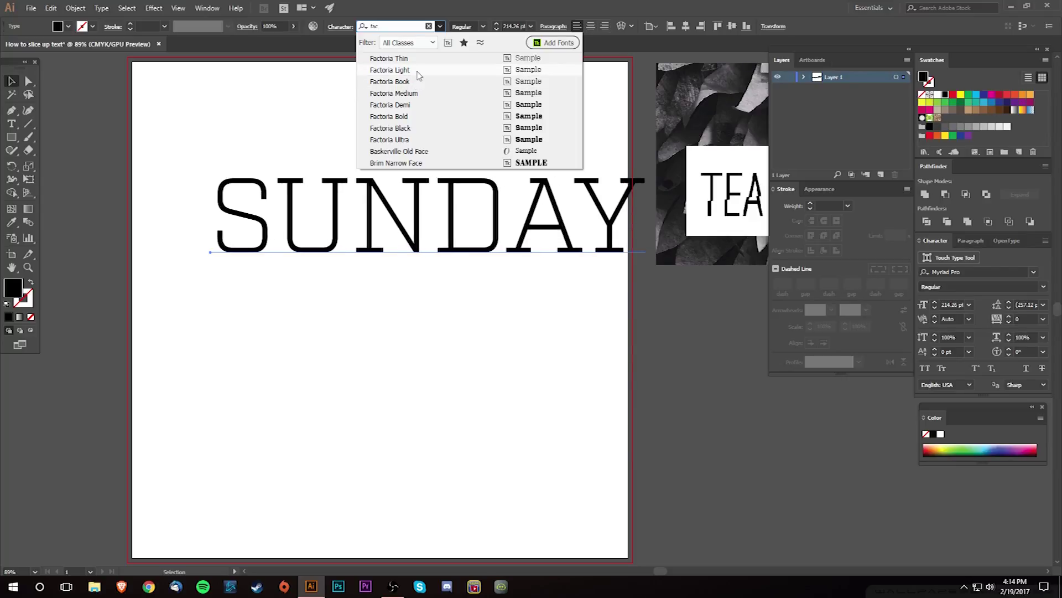
pyautogui.click(418, 81)
pyautogui.moveTo(420, 217); pyautogui.dragTo(369, 161)
# Duplicate the SUNDAY text straight down into the lower half of the artboard.
pyautogui.press('super')
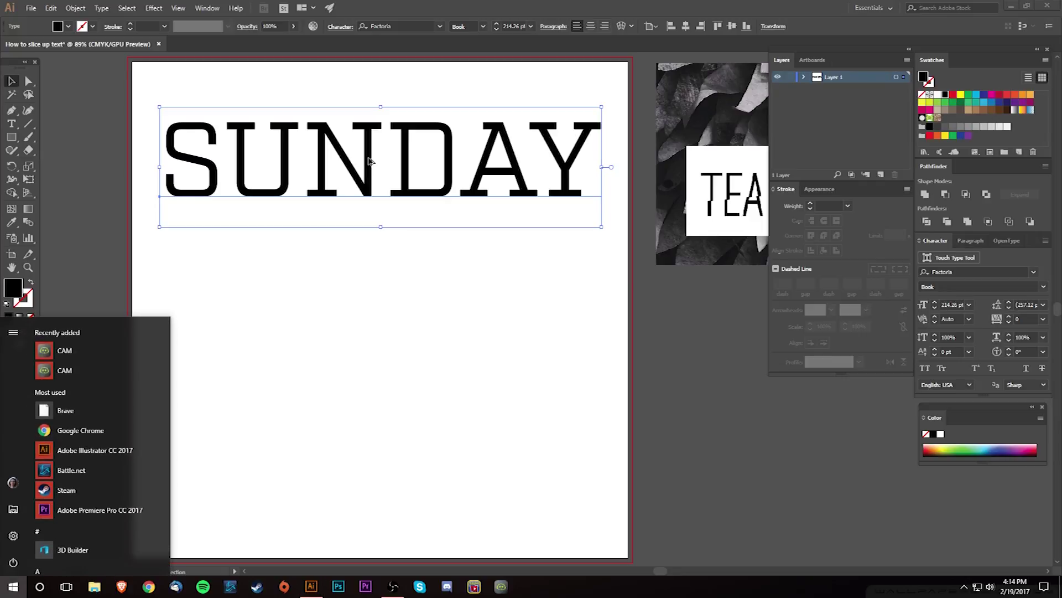
pyautogui.press('super')
pyautogui.moveTo(369, 161); pyautogui.dragTo(364, 338)
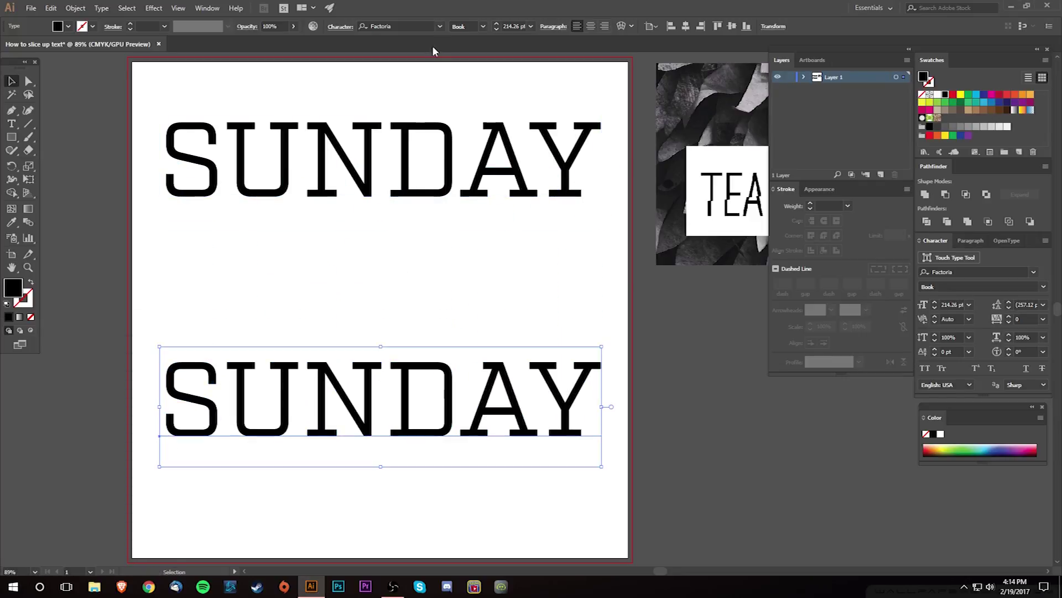
# Set the font style of the lower SUNDAY text to Ultra.
pyautogui.click(439, 26)
pyautogui.press('Return')
pyautogui.click(482, 26)
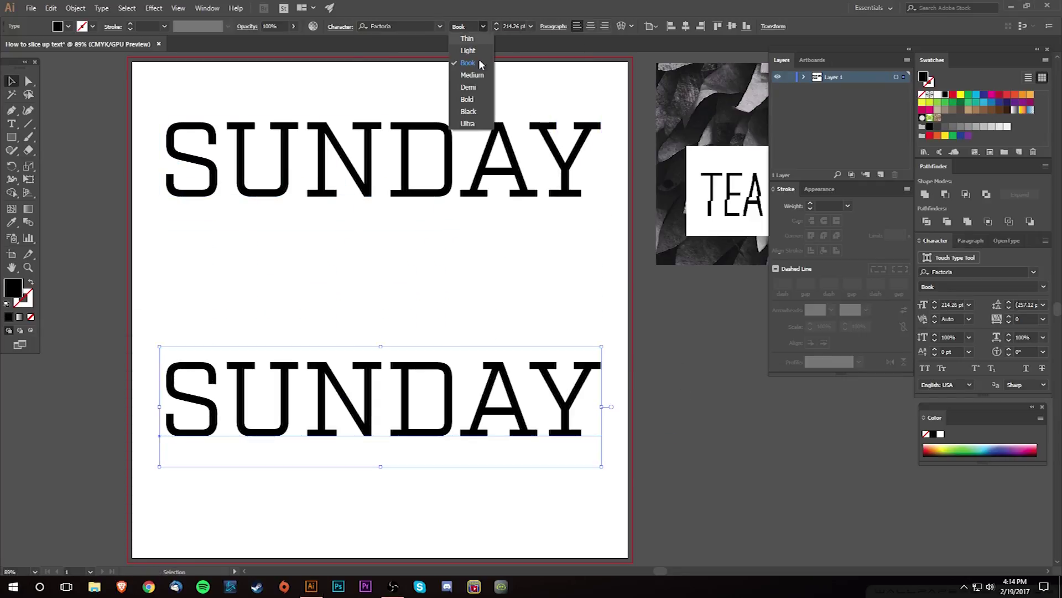
pyautogui.click(481, 115)
pyautogui.click(482, 26)
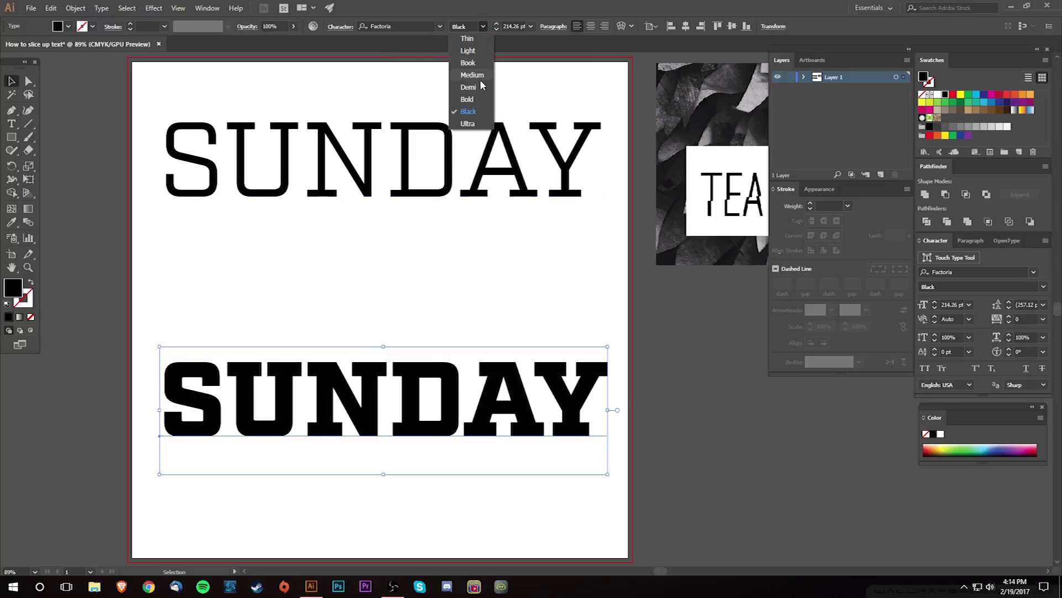
pyautogui.click(477, 127)
# Shift both SUNDAY texts slightly down on the artboard.
pyautogui.click(458, 333)
pyautogui.moveTo(450, 392); pyautogui.dragTo(451, 407)
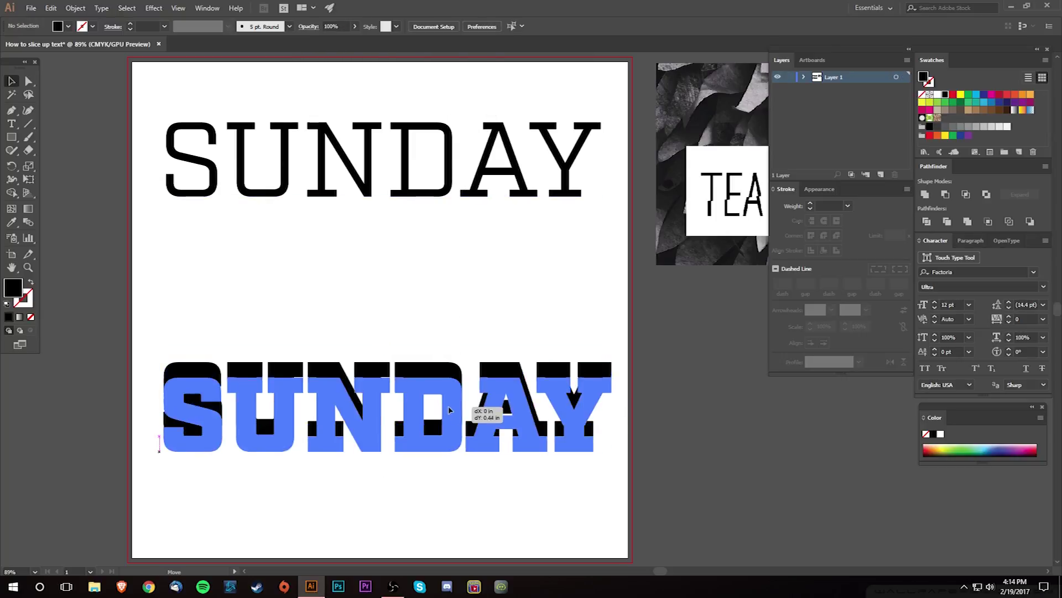
pyautogui.click(459, 277)
pyautogui.moveTo(451, 200); pyautogui.dragTo(455, 214)
pyautogui.click(452, 280)
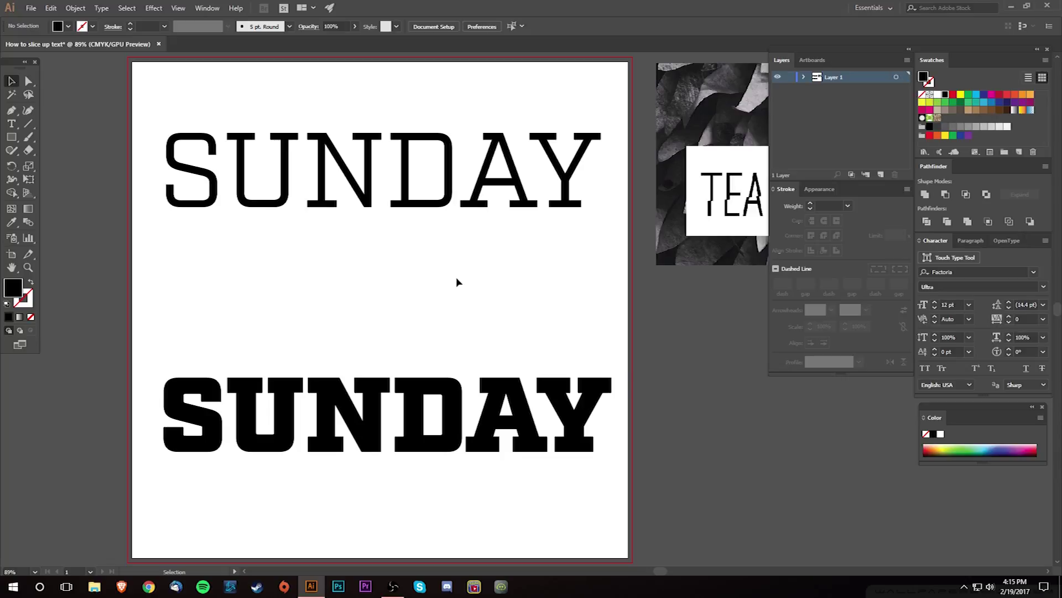
# Convert the upper SUNDAY text to outlines.
pyautogui.click(425, 208)
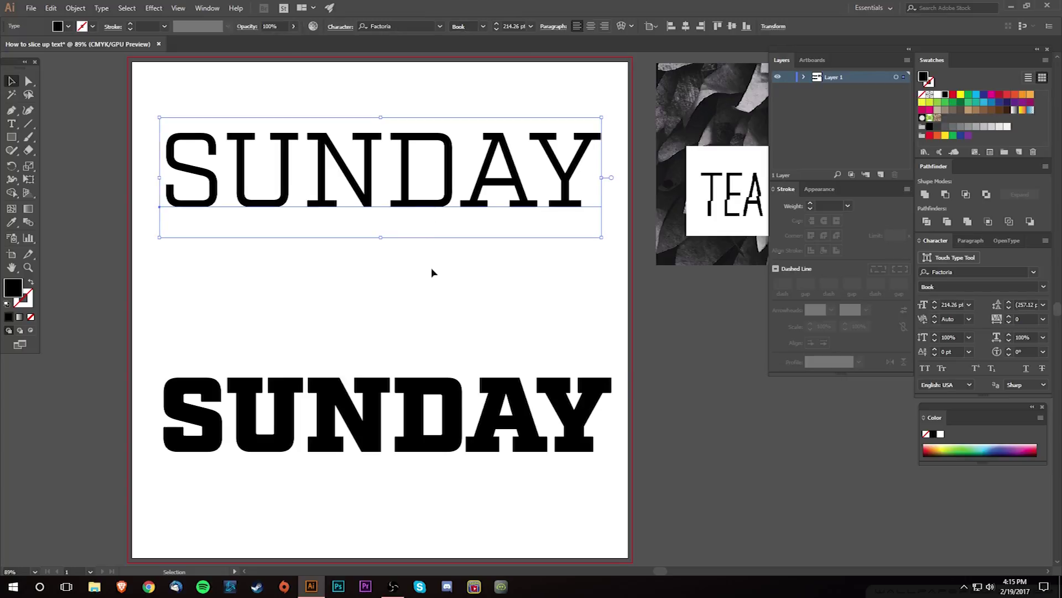
pyautogui.click(83, 10)
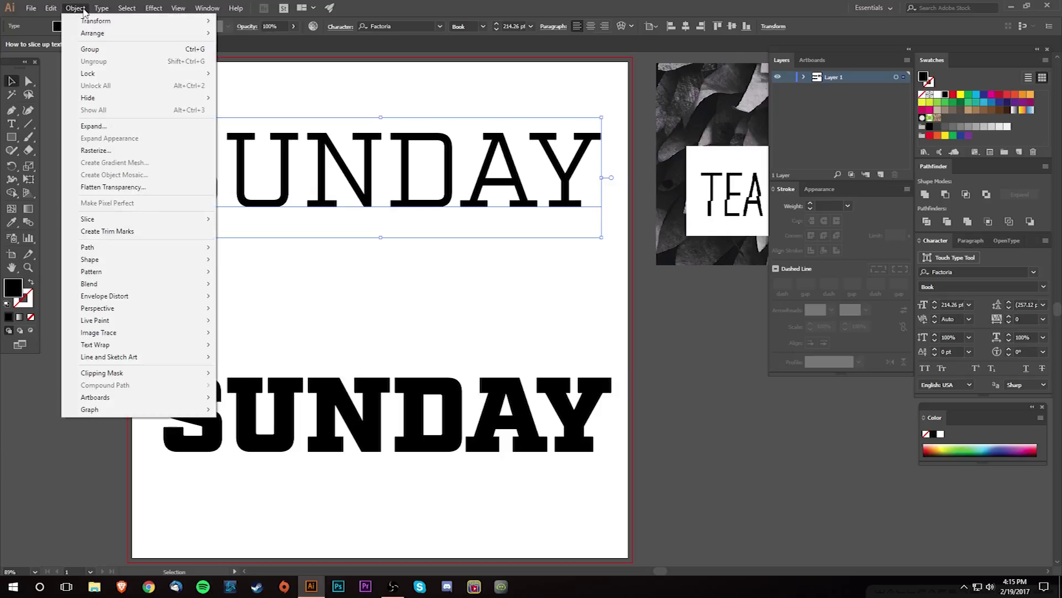
pyautogui.click(330, 270)
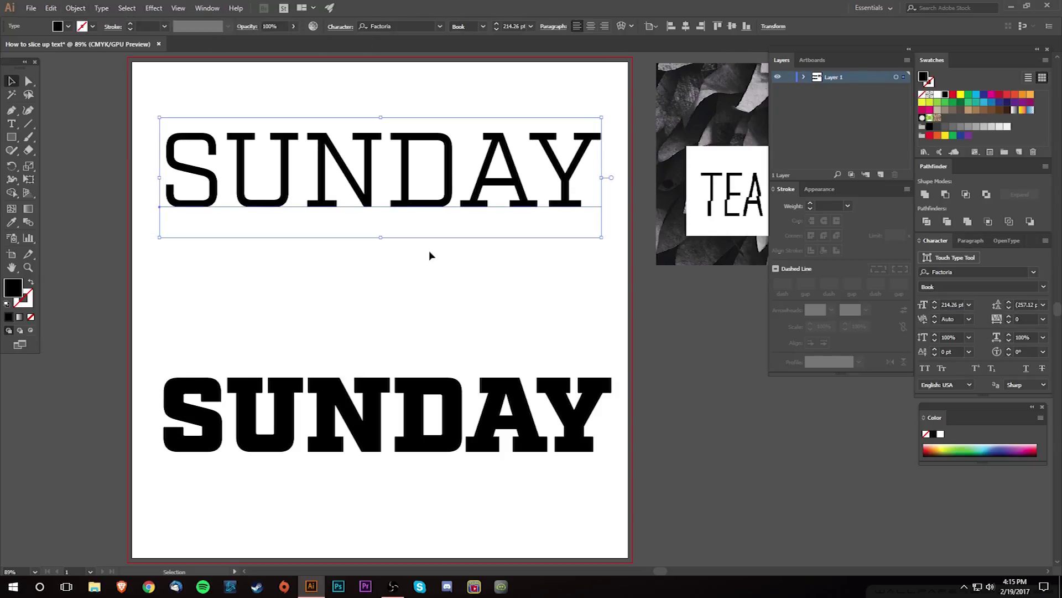
pyautogui.hotkey('shift', 'ctrl', 'o')
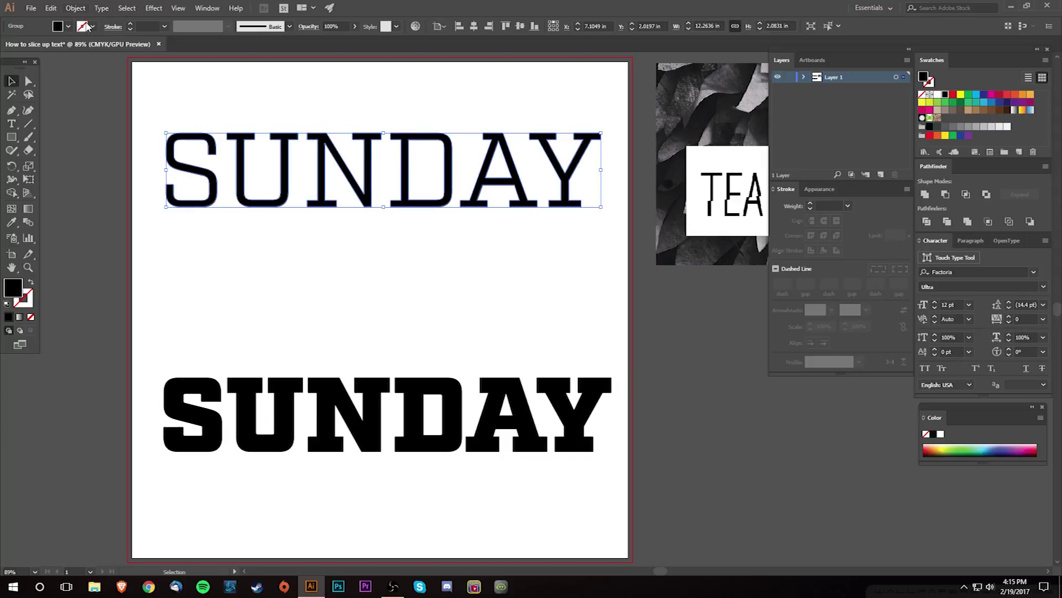
pyautogui.click(101, 9)
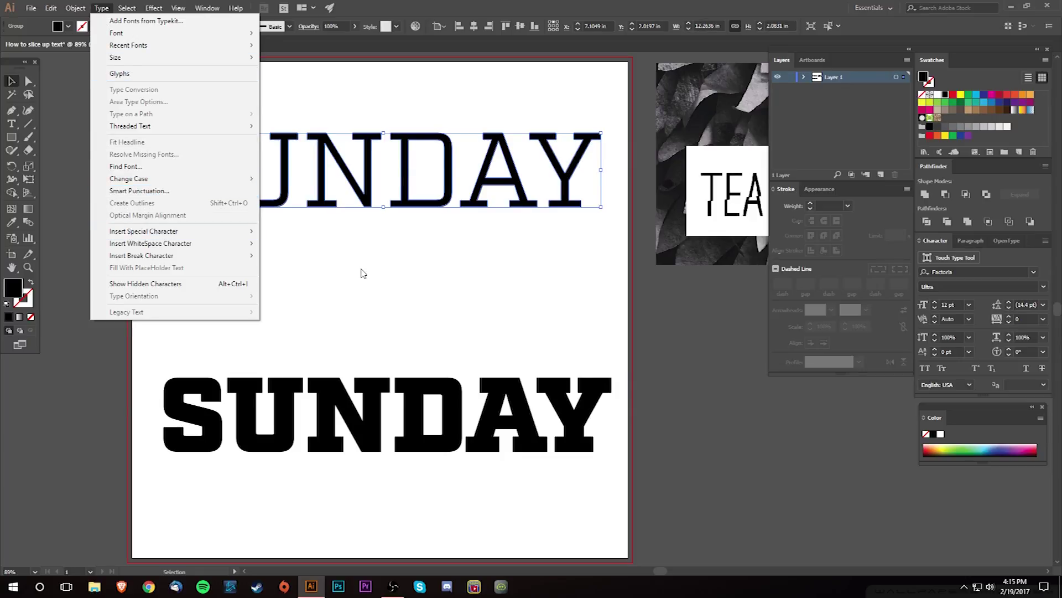
pyautogui.click(362, 271)
pyautogui.click(415, 205)
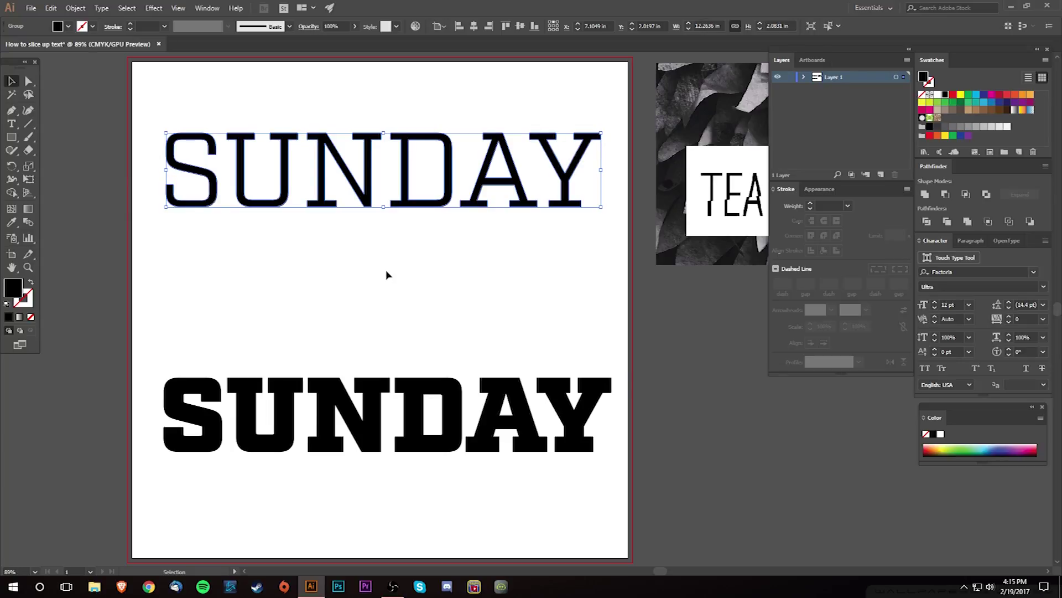
pyautogui.click(433, 244)
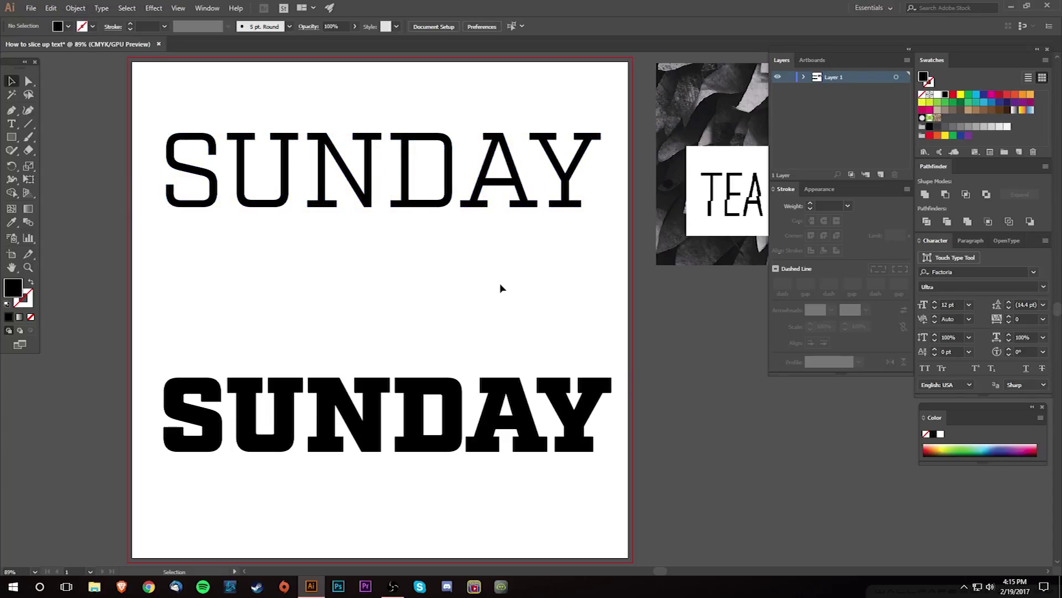
# Fill both SUNDAY words with a green swatch.
pyautogui.moveTo(332, 93); pyautogui.dragTo(464, 385)
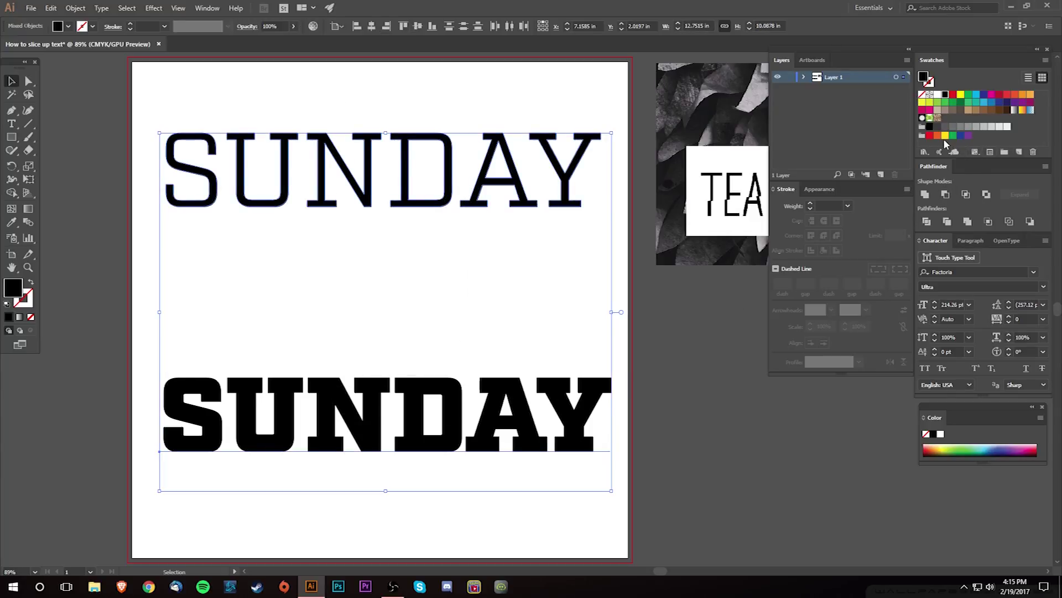
pyautogui.click(953, 102)
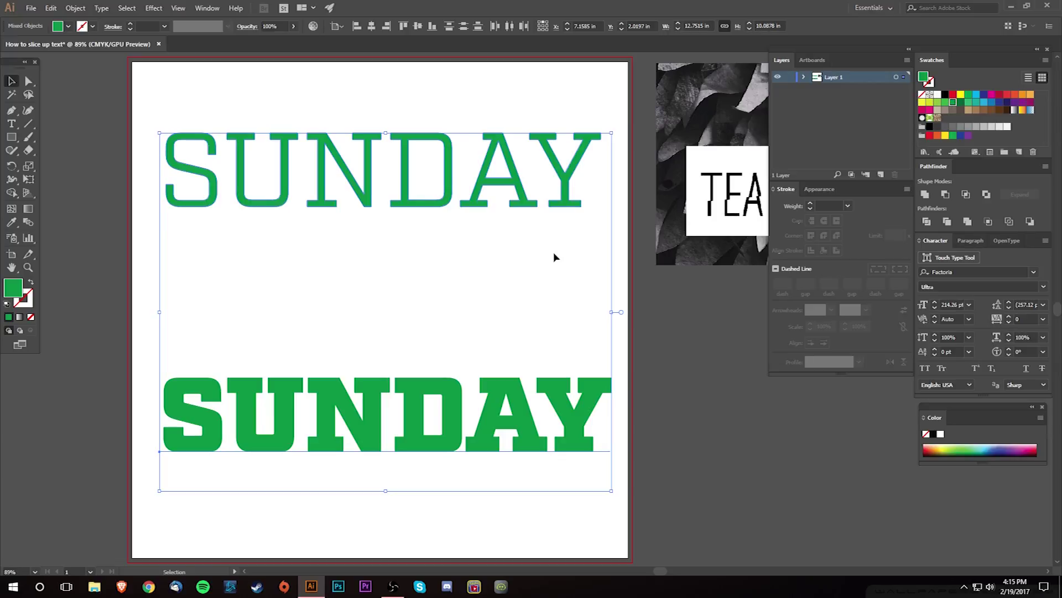
pyautogui.click(496, 221)
# Fill both SUNDAY words with a purple swatch.
pyautogui.moveTo(352, 106); pyautogui.dragTo(475, 413)
pyautogui.click(1023, 104)
pyautogui.click(483, 249)
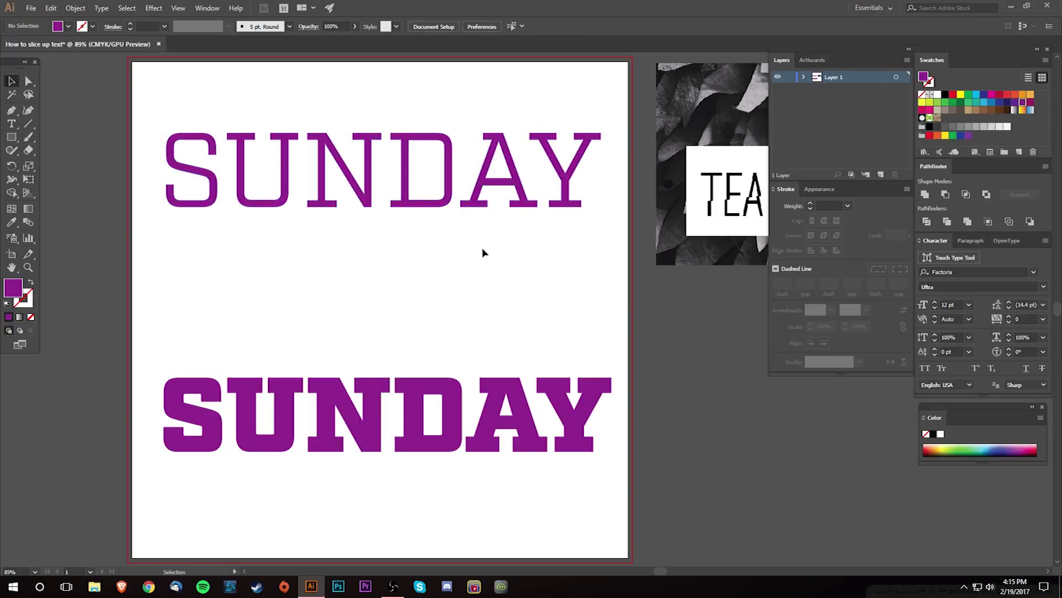
# Draw a slanted line across the upper SUNDAY, descending from the S to the Y, about 12.86 in wide and 1.15 in high.
pyautogui.hotkey('ctrl', '+')
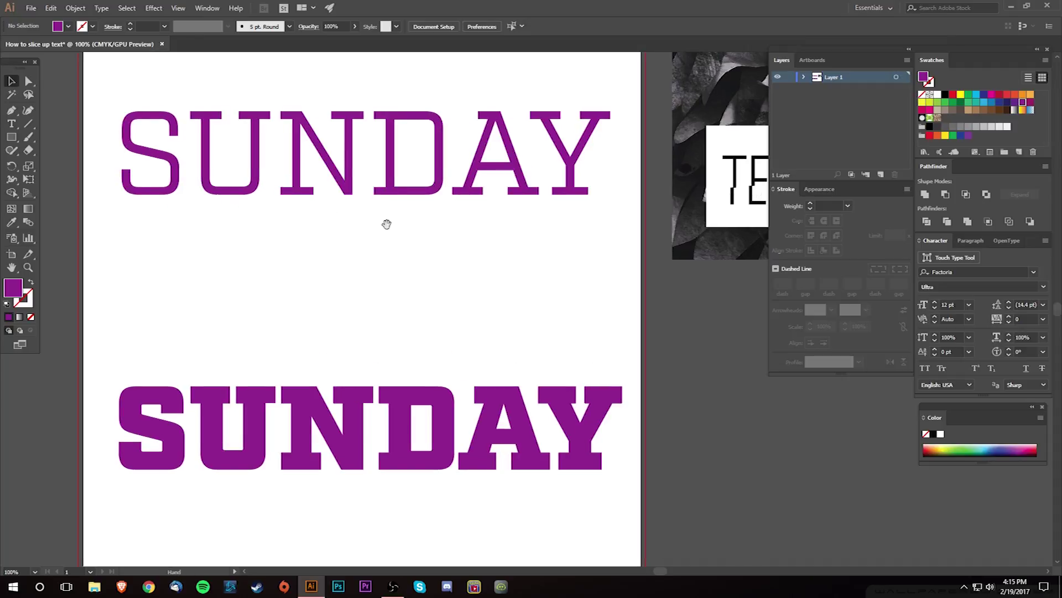
pyautogui.moveTo(387, 224); pyautogui.dragTo(394, 365)
pyautogui.hotkey('ctrl', '+')
pyautogui.hotkey('ctrl', '+')
pyautogui.moveTo(329, 426); pyautogui.dragTo(447, 410)
pyautogui.hotkey('ctrl', '-')
pyautogui.hotkey('ctrl', '-')
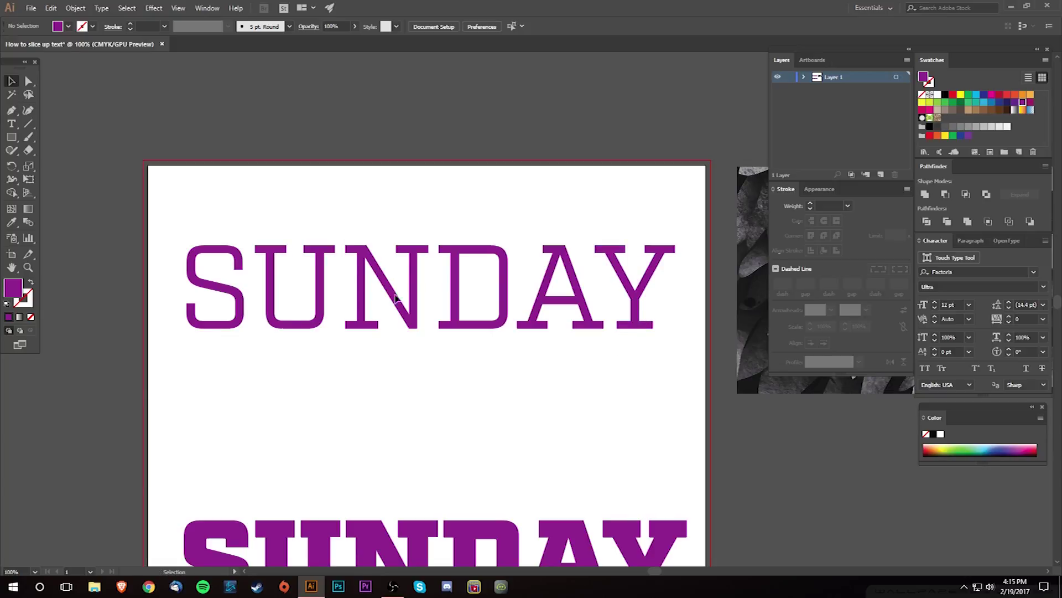
pyautogui.press('\\')
pyautogui.moveTo(173, 262); pyautogui.dragTo(684, 307)
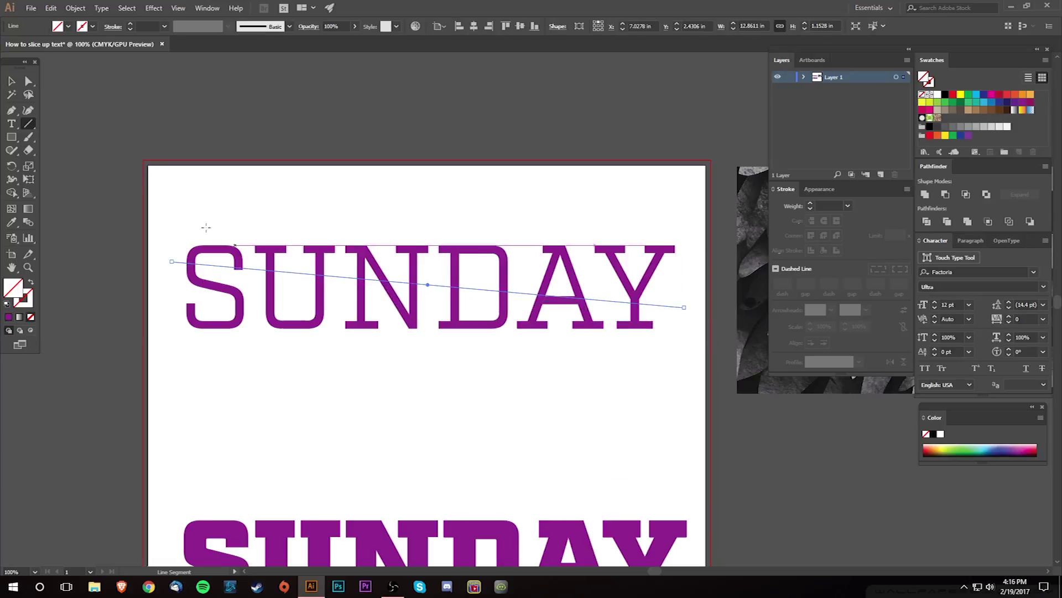
# Lower the cutting line's start point to about Y 2.61 in and move its end point to about X 13.56 in, Y 3.65 in.
pyautogui.press('a')
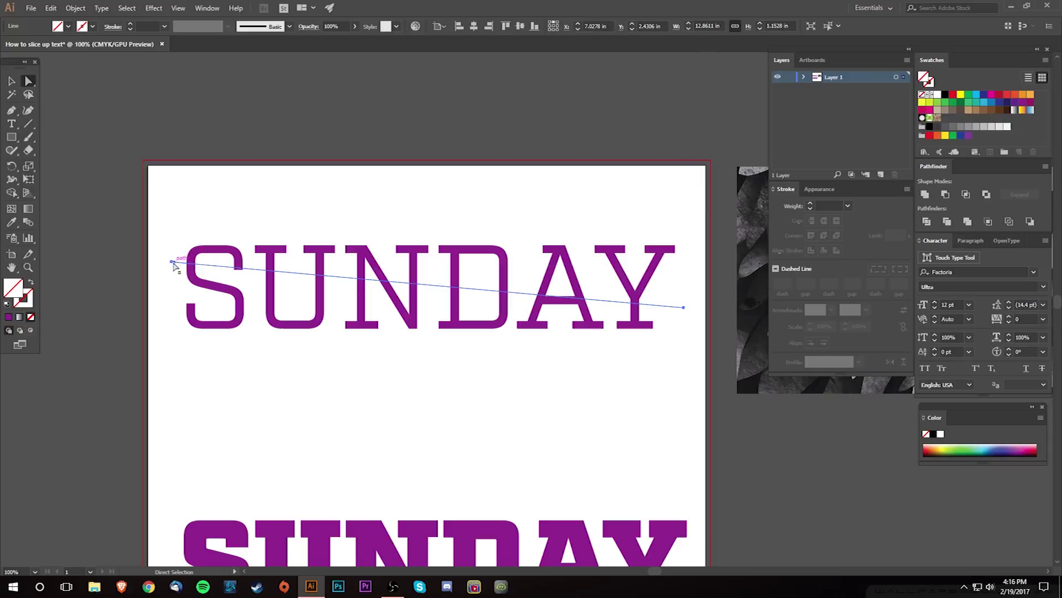
pyautogui.moveTo(173, 262)
pyautogui.mouseDown()
pyautogui.moveTo(170, 271)
pyautogui.moveTo(171, 262)
pyautogui.moveTo(201, 276)
pyautogui.moveTo(255, 276)
pyautogui.moveTo(194, 281)
pyautogui.moveTo(173, 271)
pyautogui.mouseUp()
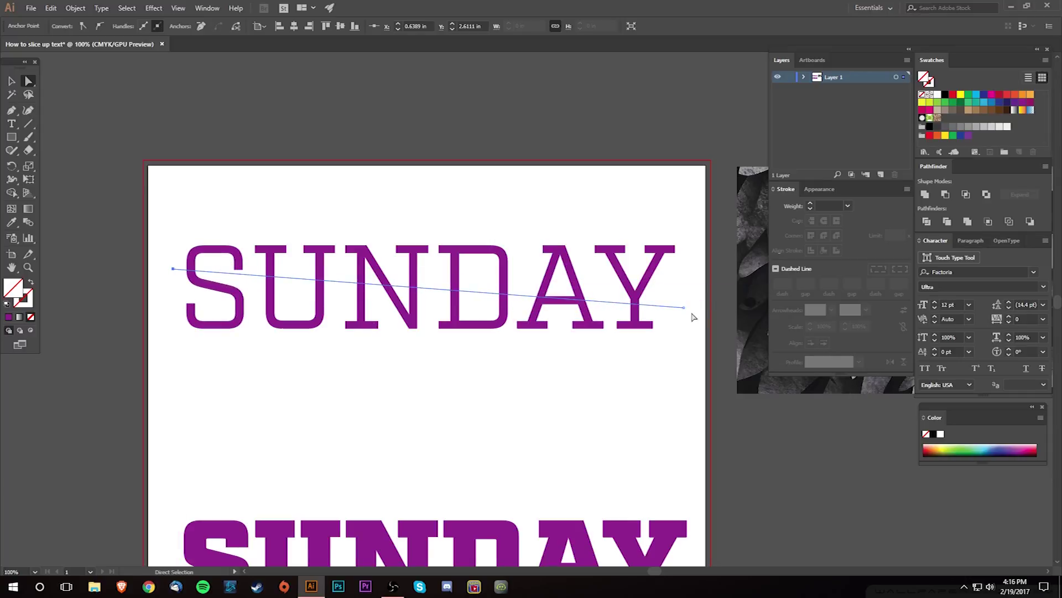
pyautogui.moveTo(684, 308); pyautogui.dragTo(687, 310)
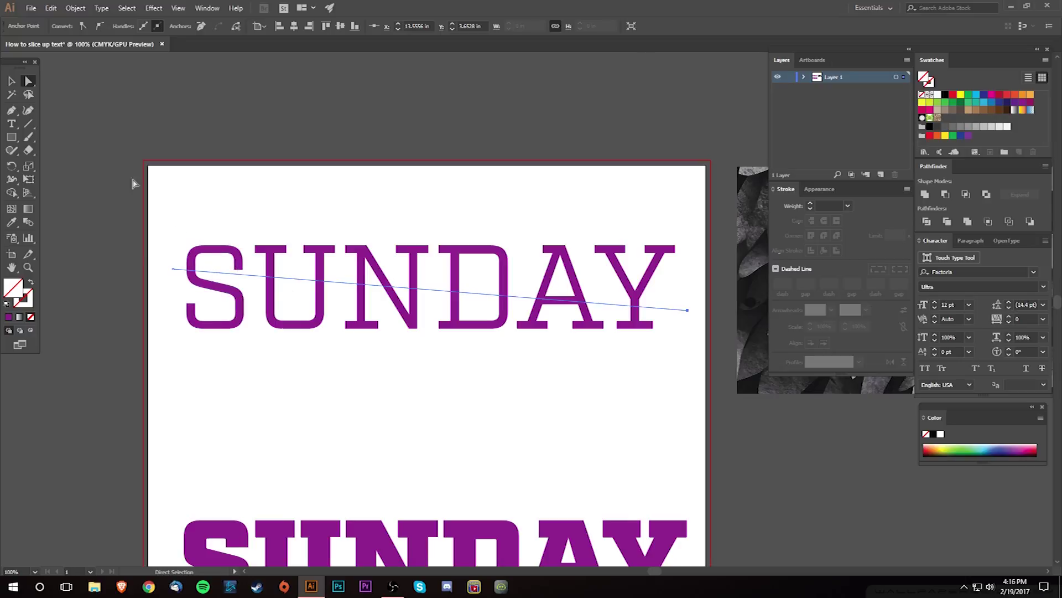
# Split the outlined upper SUNDAY along the slanted line with the Pathfinder Divide operation.
pyautogui.press('v')
pyautogui.moveTo(183, 194); pyautogui.dragTo(681, 381)
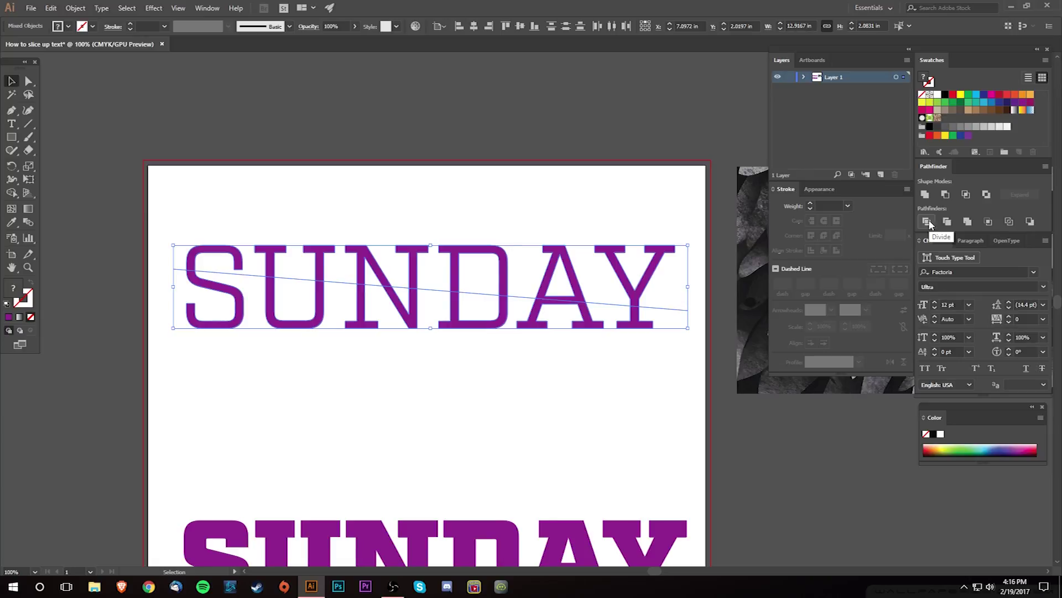
pyautogui.click(927, 221)
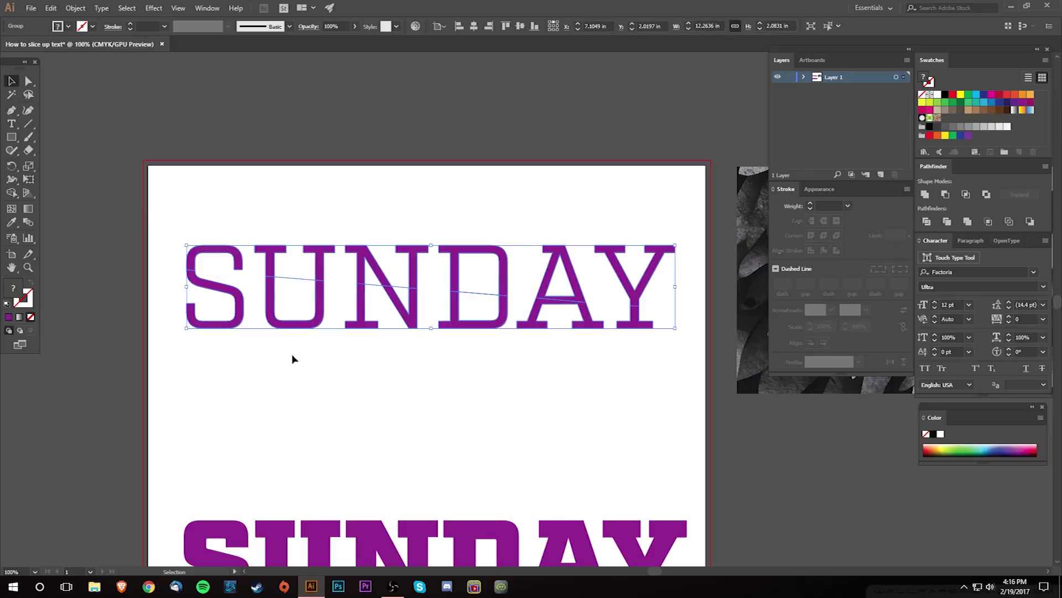
pyautogui.click(260, 227)
# Delete the unfilled leftover shapes inside the U, N and D of the divided upper SUNDAY.
pyautogui.press('a')
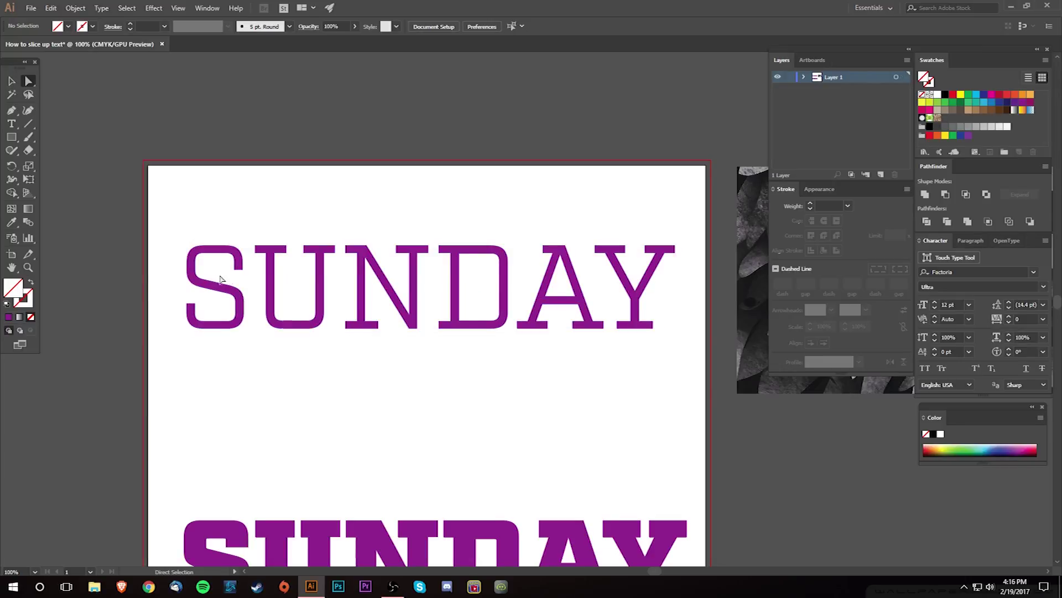
pyautogui.moveTo(296, 271); pyautogui.dragTo(300, 297)
pyautogui.press('Delete')
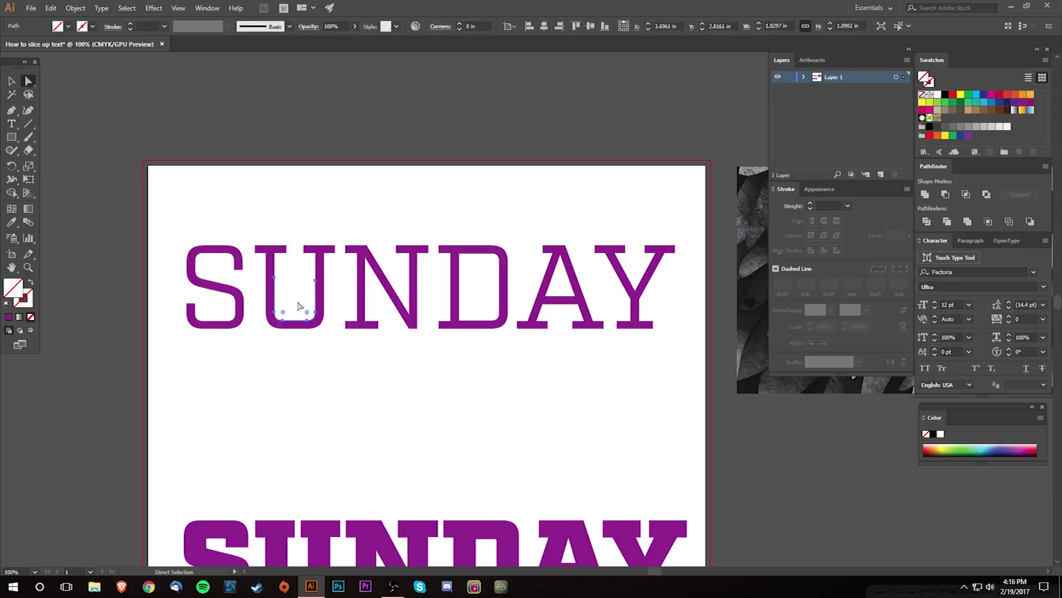
pyautogui.click(298, 306)
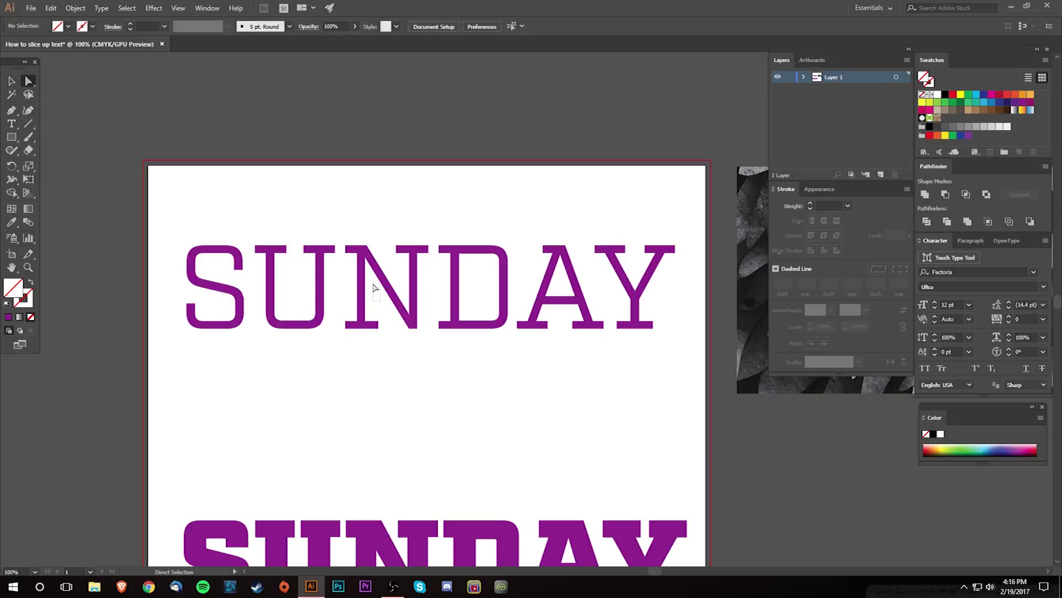
pyautogui.moveTo(374, 285); pyautogui.dragTo(406, 294)
pyautogui.press('Delete')
pyautogui.press('Delete')
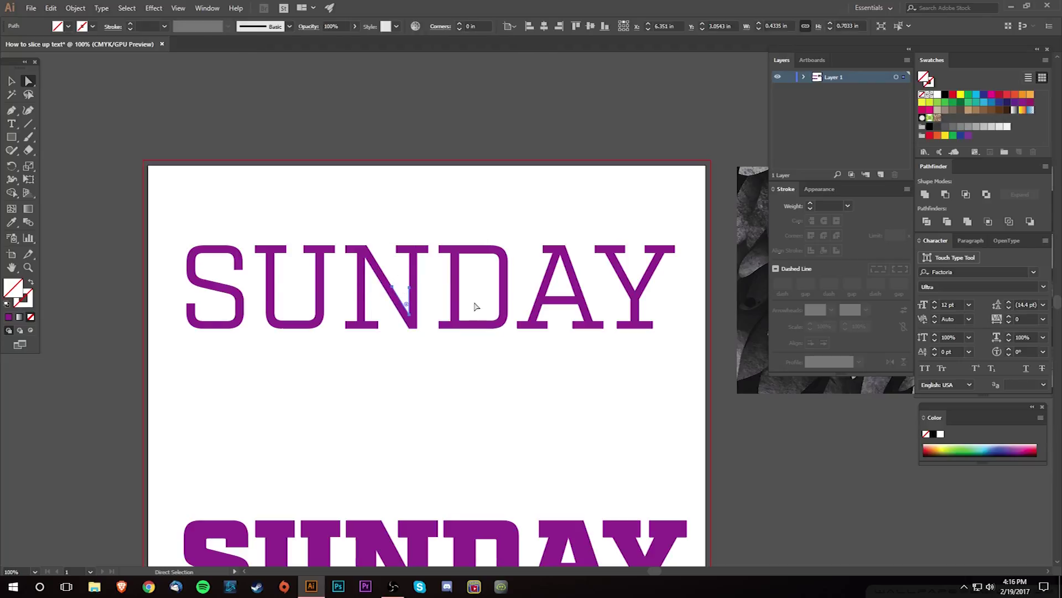
pyautogui.press('Delete')
pyautogui.moveTo(474, 287); pyautogui.dragTo(487, 310)
pyautogui.press('Delete')
pyautogui.press('Delete')
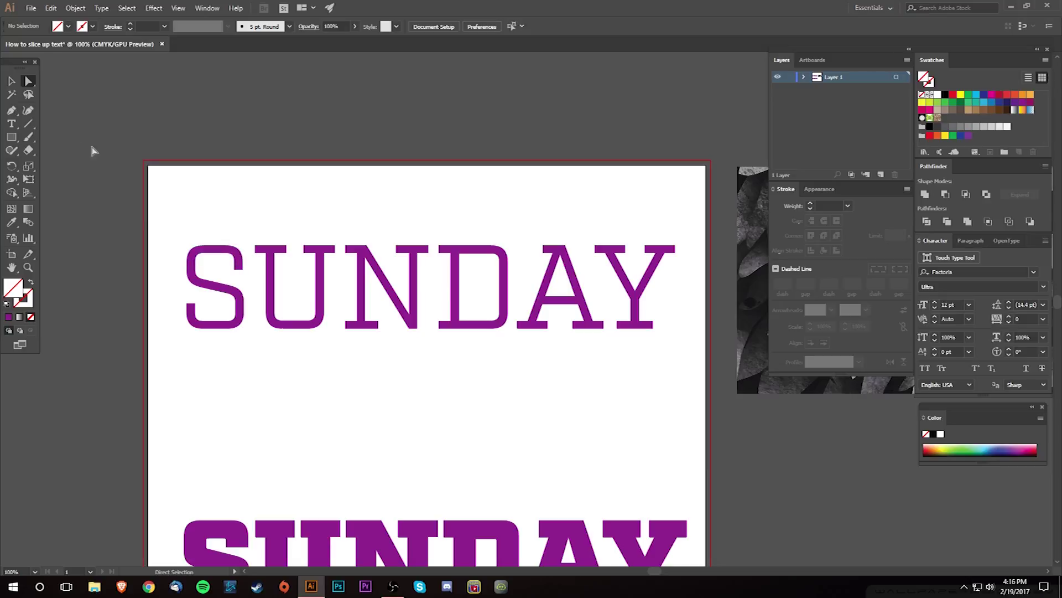
# Ungroup the divided pieces of the upper SUNDAY.
pyautogui.press('v')
pyautogui.moveTo(119, 158); pyautogui.dragTo(595, 383)
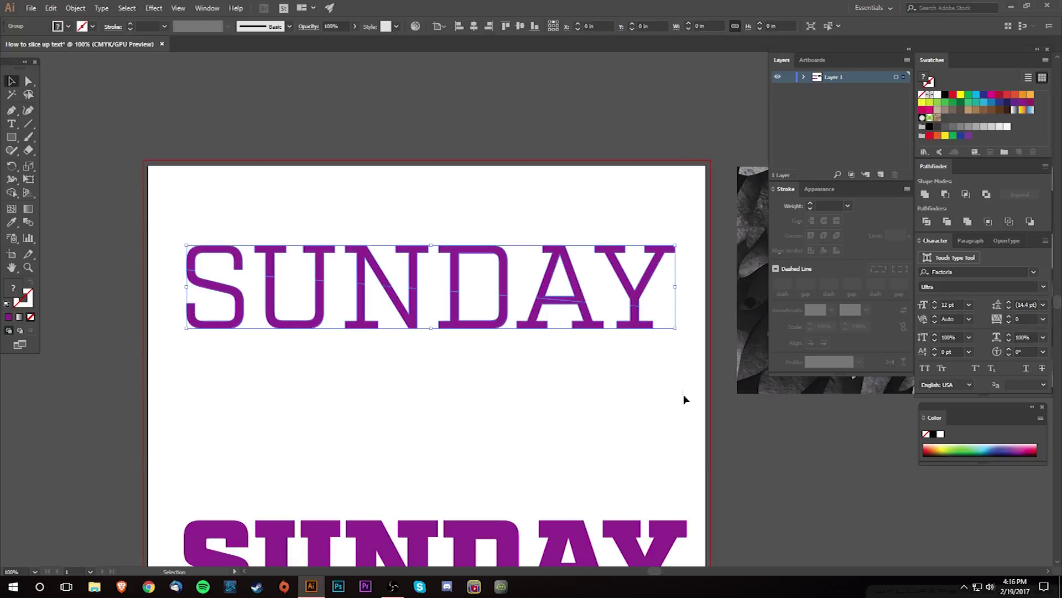
pyautogui.click(625, 419)
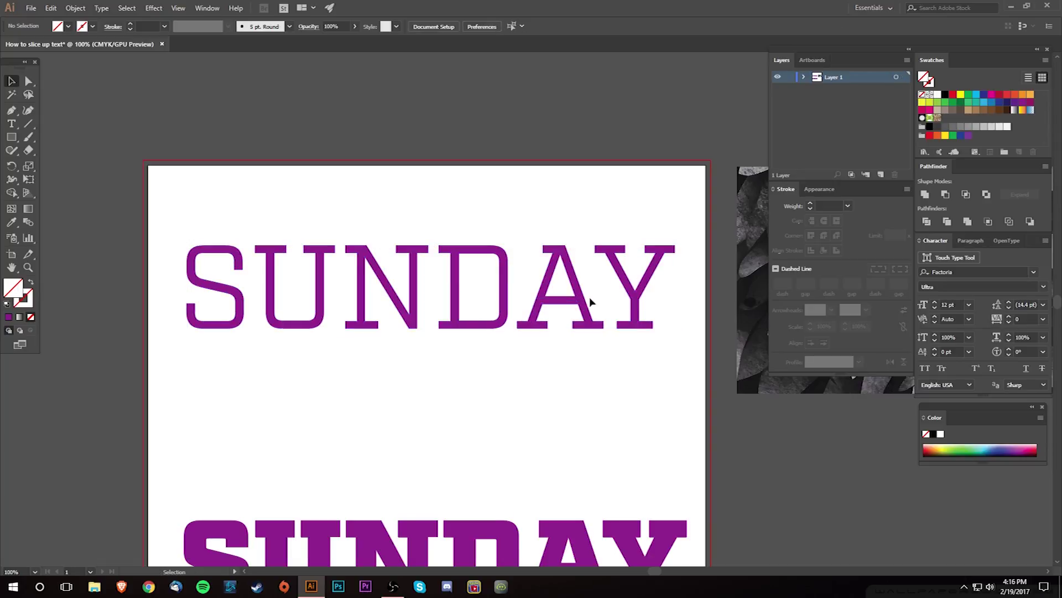
pyautogui.click(588, 321)
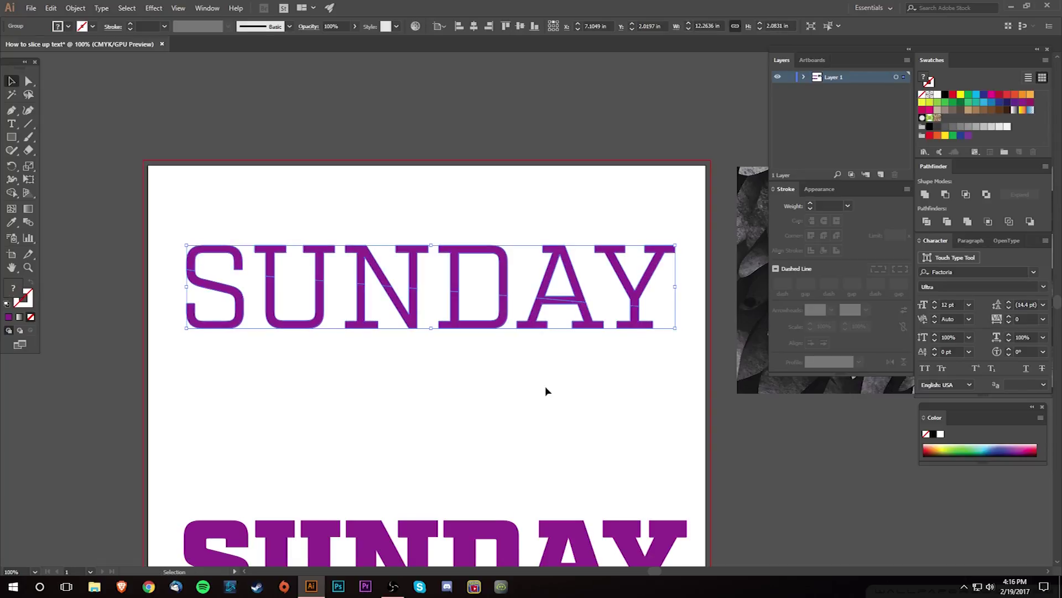
pyautogui.click(804, 78)
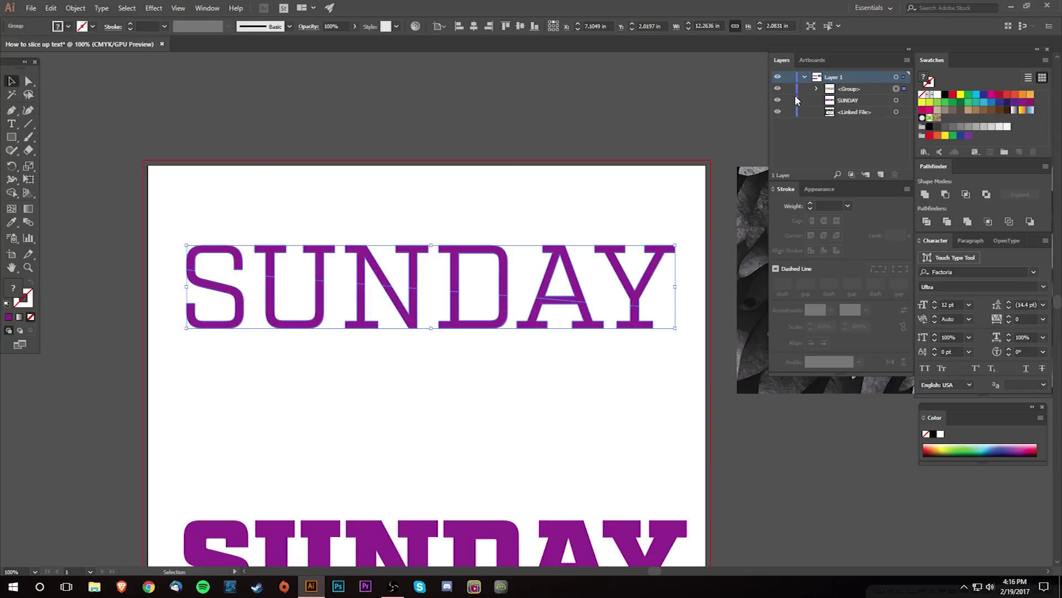
pyautogui.click(591, 146)
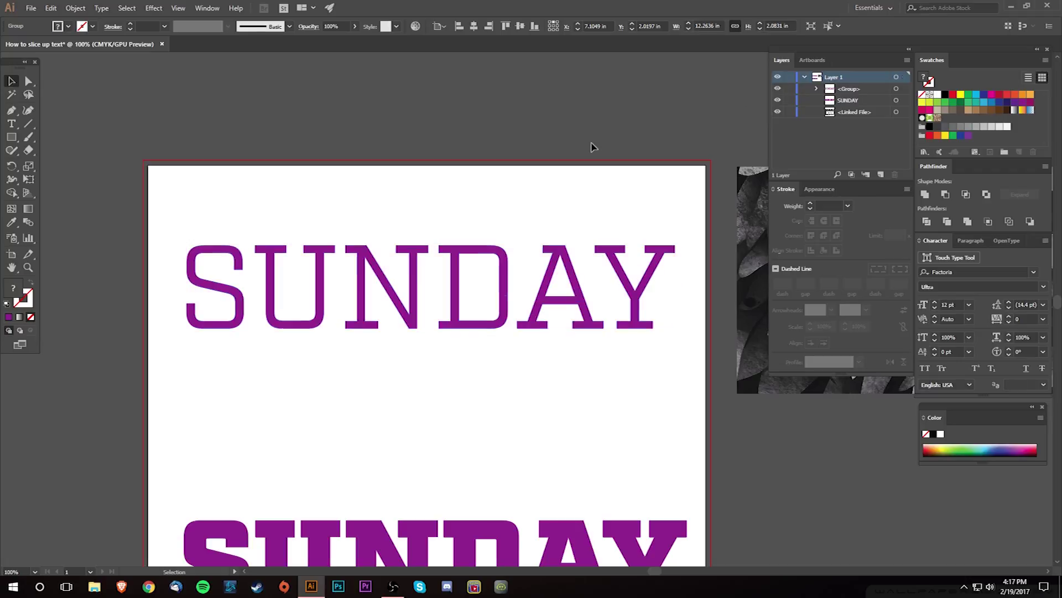
pyautogui.moveTo(174, 166); pyautogui.dragTo(612, 357)
pyautogui.hotkey('ctrl', 'shift', 'g')
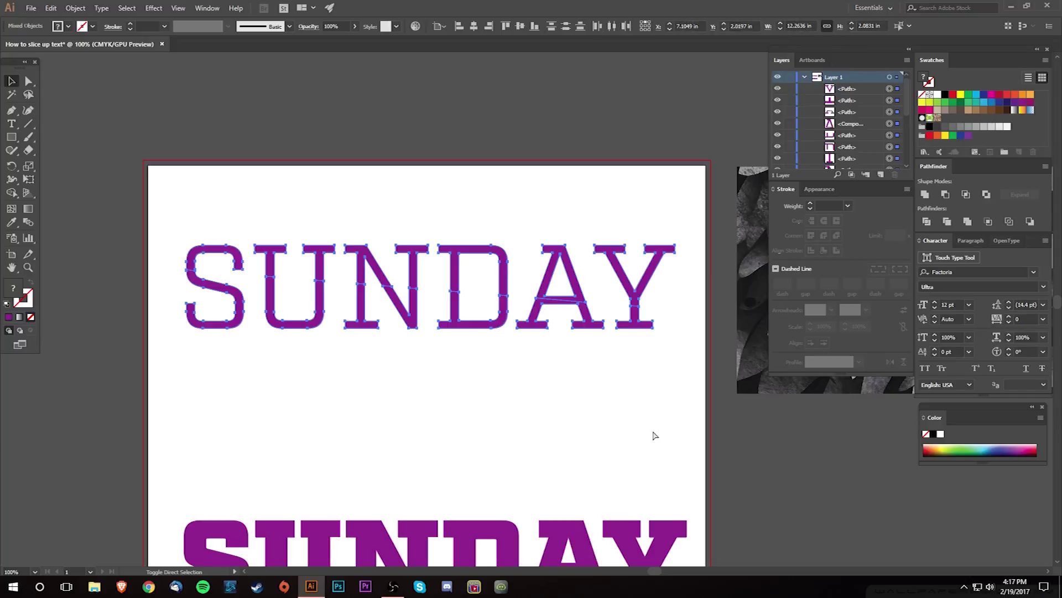
pyautogui.click(716, 313)
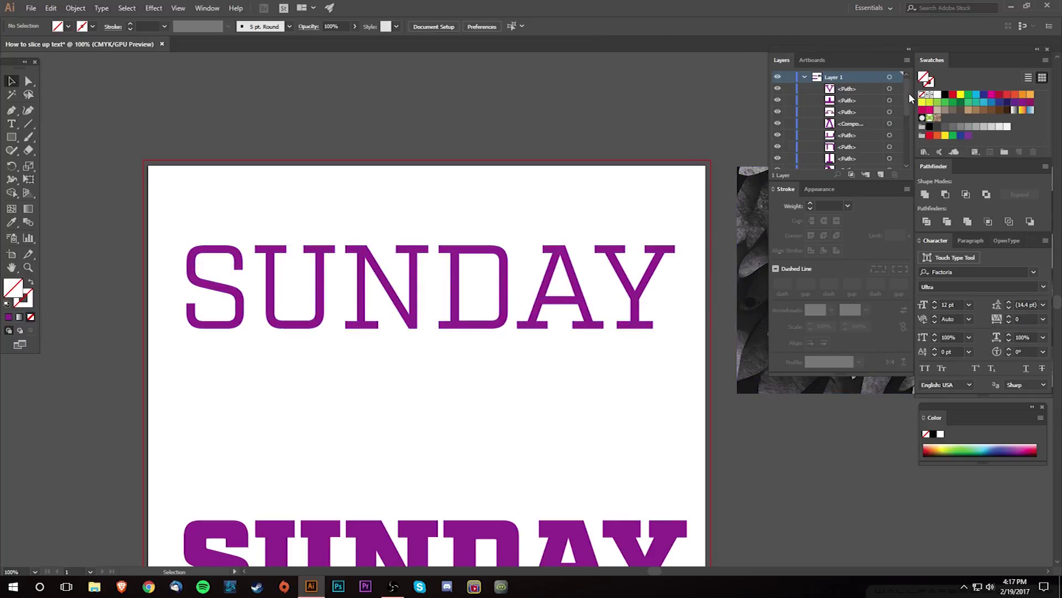
# Shift the pieces above the slanted cut in the upper SUNDAY about 0.18 in right and 0.03 in down.
pyautogui.moveTo(906, 106)
pyautogui.mouseDown()
pyautogui.moveTo(909, 134)
pyautogui.moveTo(906, 110)
pyautogui.mouseUp()
pyautogui.moveTo(185, 206); pyautogui.dragTo(661, 274)
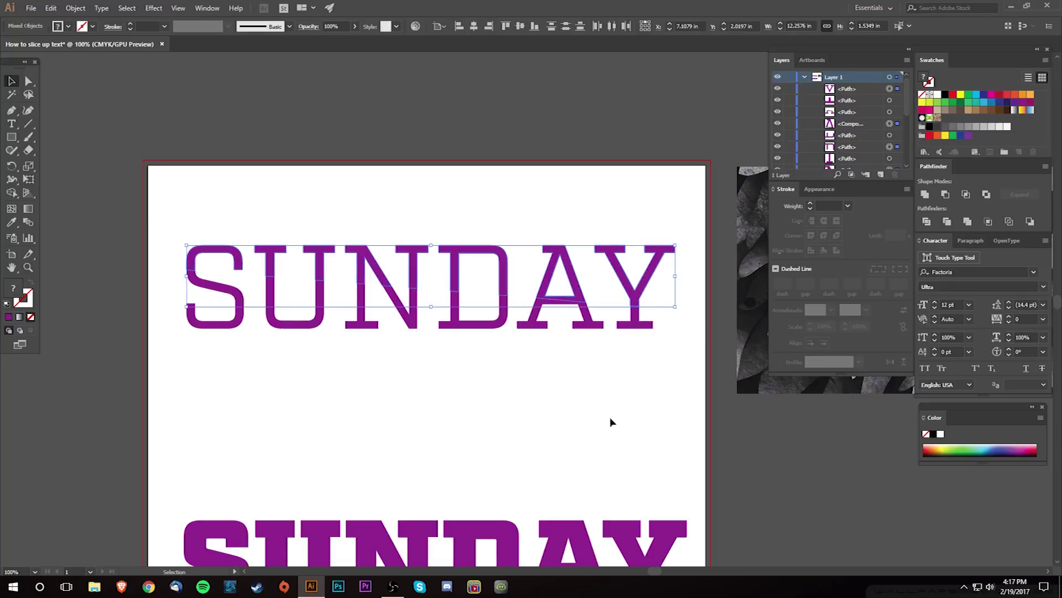
pyautogui.press('Right')
pyautogui.press('Right')
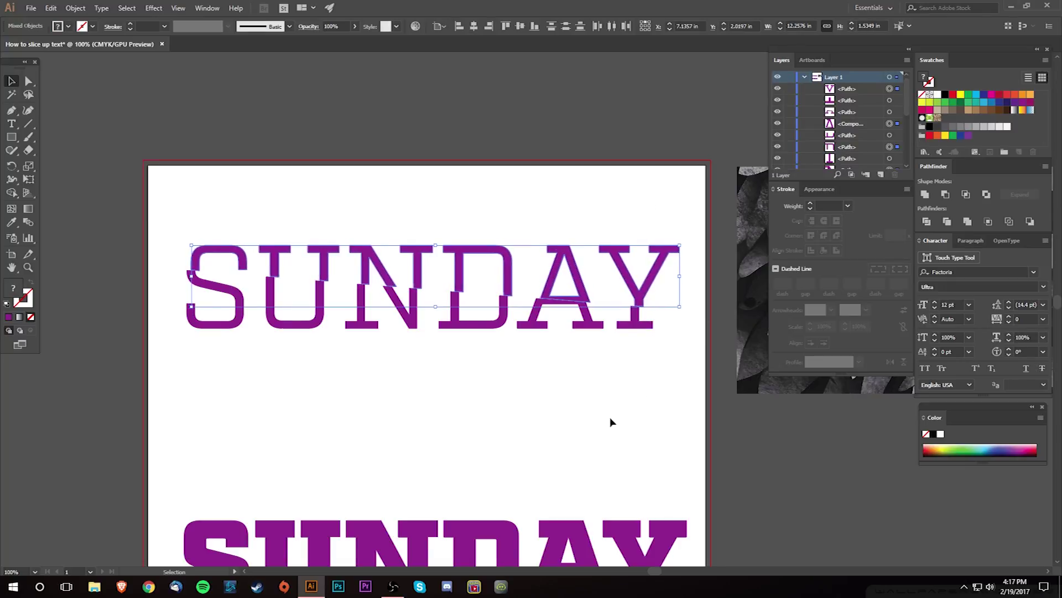
pyautogui.press('Right')
pyautogui.press('Right')
pyautogui.press('Right')
pyautogui.press('Right')
pyautogui.press('Right')
pyautogui.press('Right')
pyautogui.press('Right')
pyautogui.press('Right')
pyautogui.press('Right')
pyautogui.press('Right')
pyautogui.press('Right')
pyautogui.press('Right')
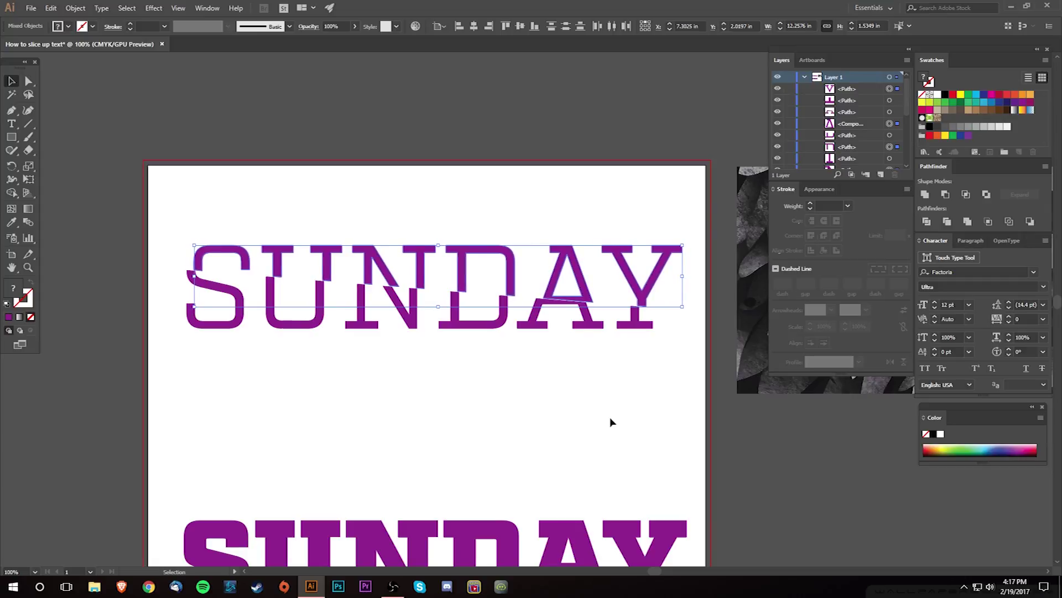
pyautogui.press('Down')
pyautogui.press('Down')
pyautogui.press('Left')
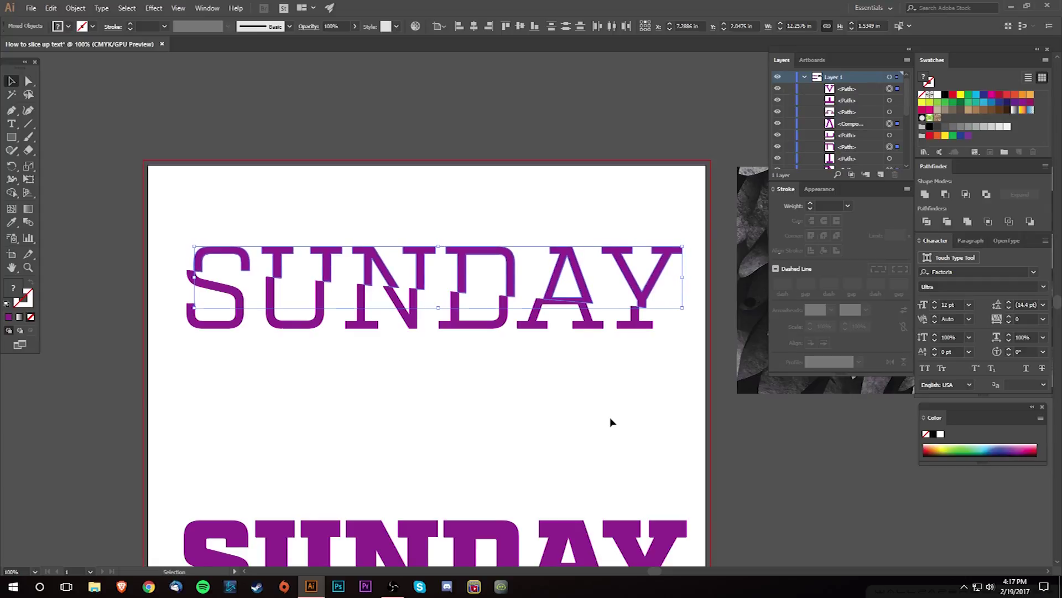
pyautogui.click(610, 417)
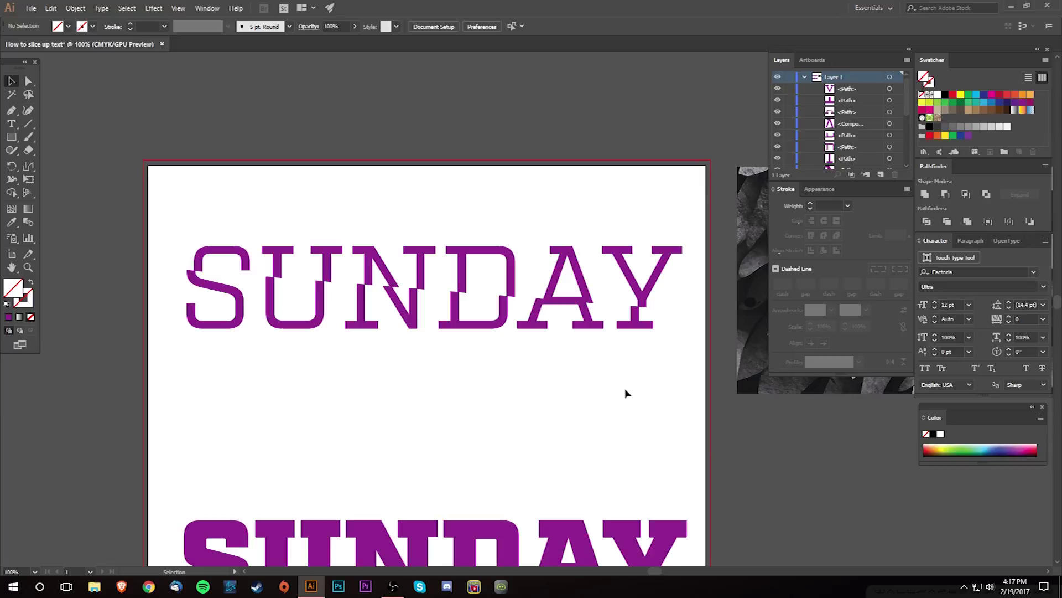
# Examine the offset cut in the upper SUNDAY up close and compare it with the TEAM NIGHT sample image.
pyautogui.hotkey('ctrl', '+')
pyautogui.hotkey('ctrl', '+')
pyautogui.moveTo(689, 425); pyautogui.dragTo(659, 447)
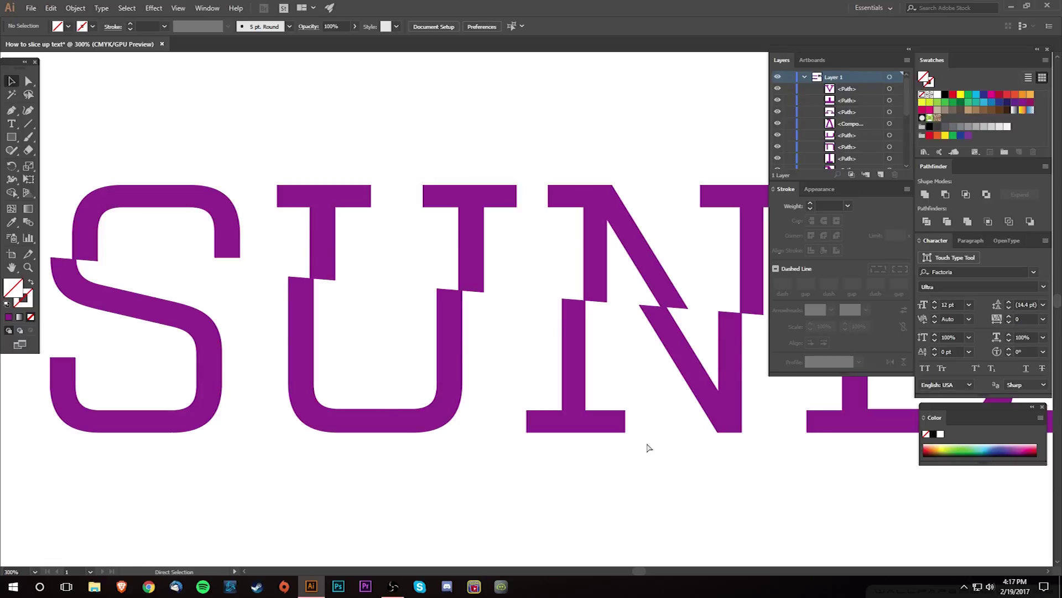
pyautogui.hotkey('ctrl', '-')
pyautogui.hotkey('ctrl', '-')
pyautogui.hotkey('ctrl', '-')
pyautogui.moveTo(772, 476); pyautogui.dragTo(524, 411)
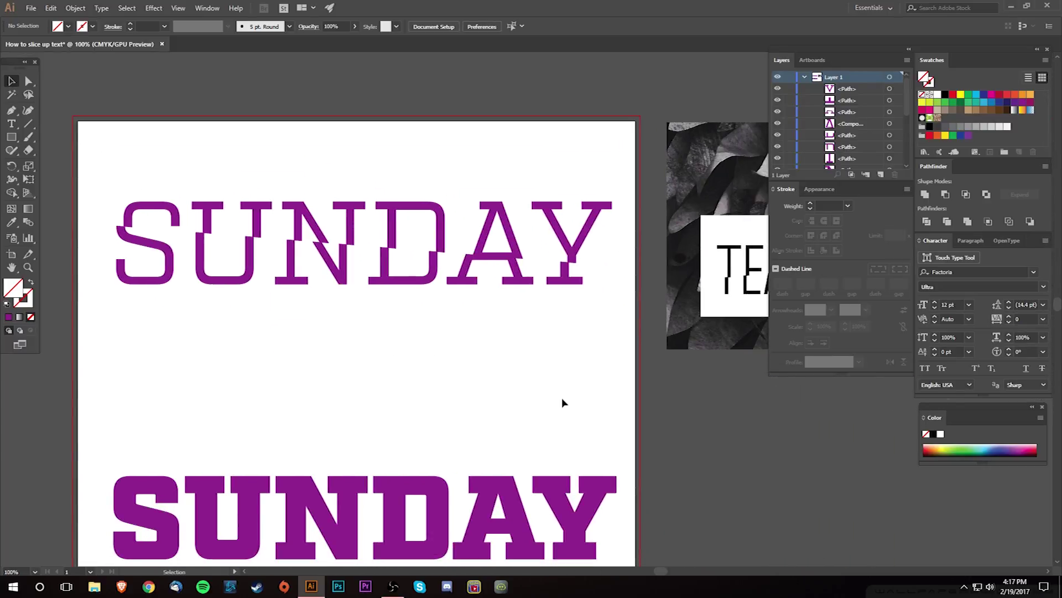
pyautogui.moveTo(682, 388); pyautogui.dragTo(486, 398)
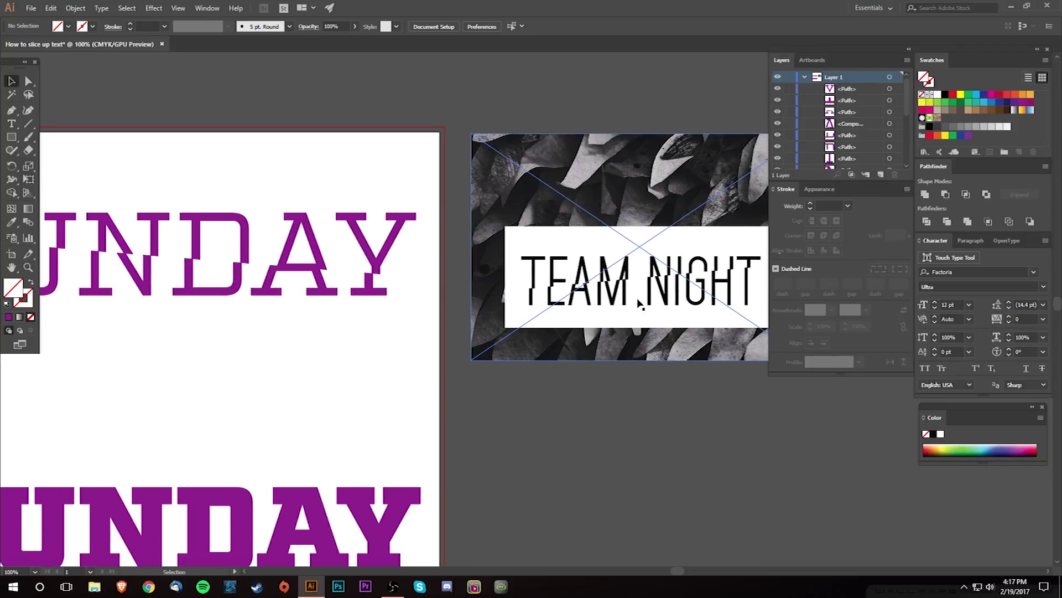
pyautogui.moveTo(269, 388); pyautogui.dragTo(542, 387)
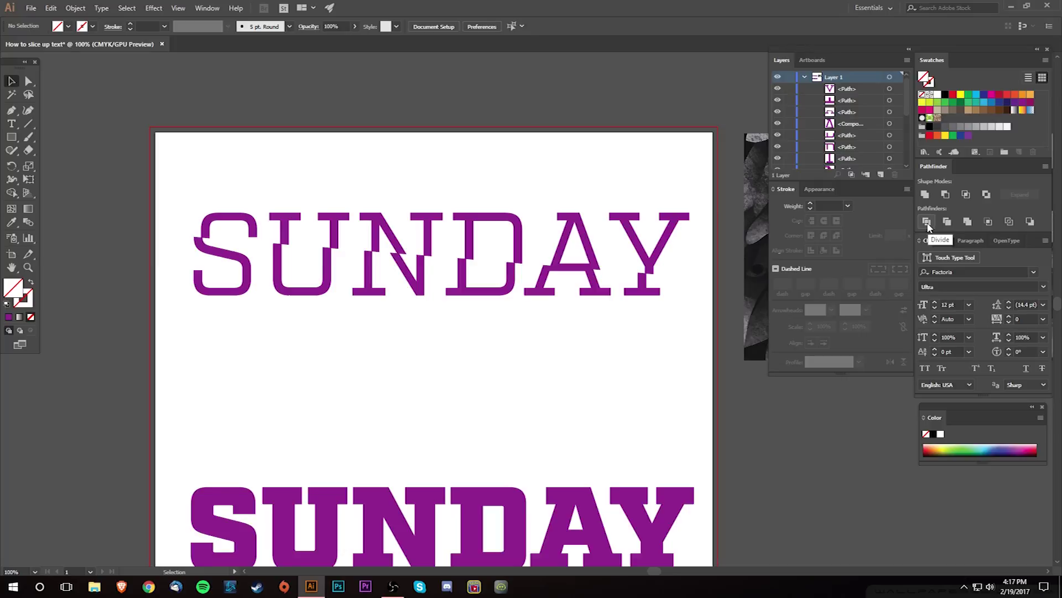
# Convert the lower SUNDAY text to outlines.
pyautogui.moveTo(481, 438); pyautogui.dragTo(451, 290)
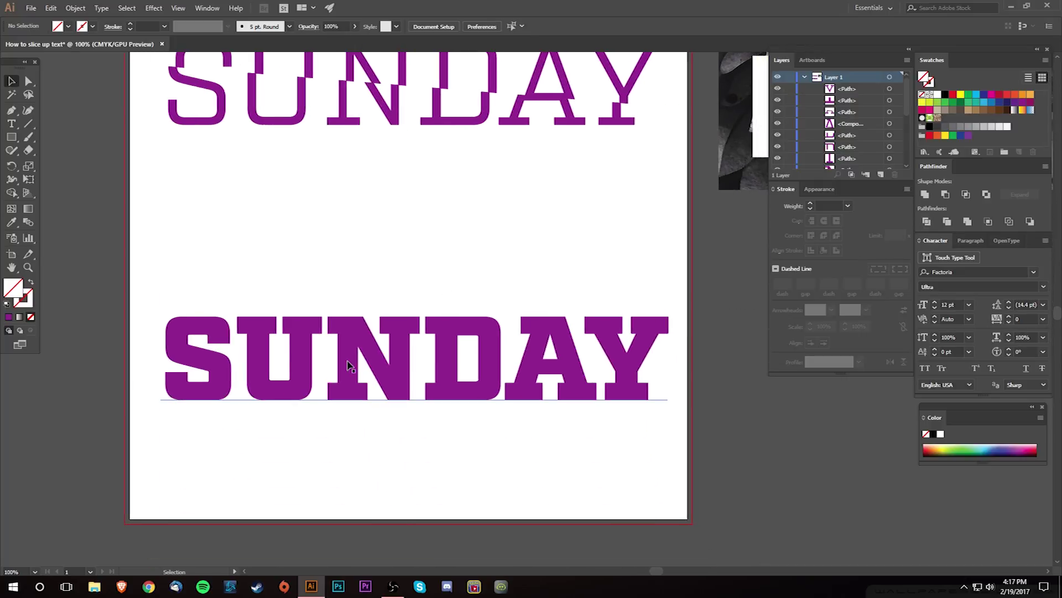
pyautogui.click(310, 360)
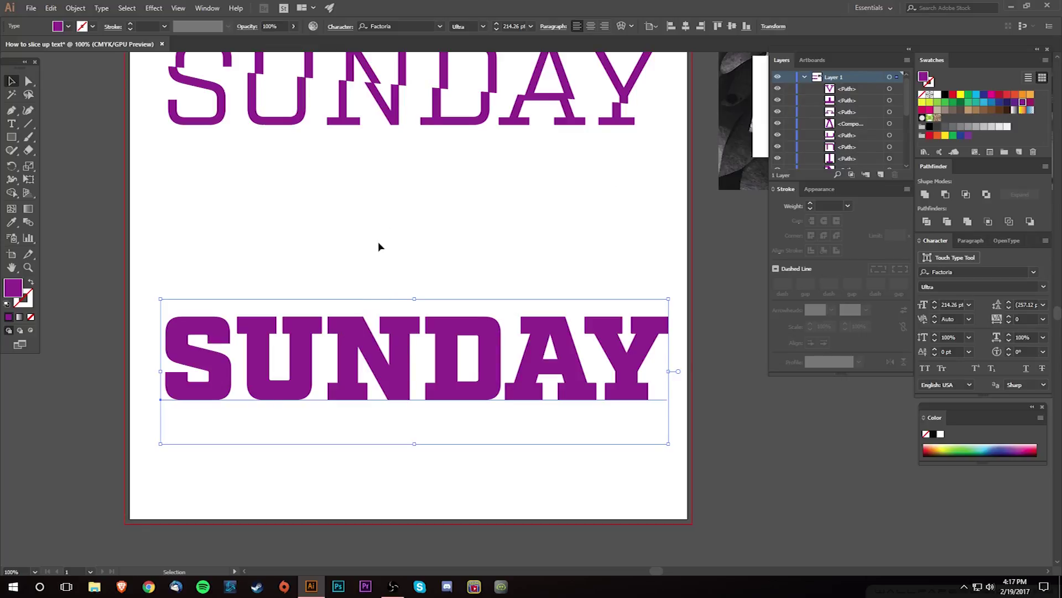
pyautogui.hotkey('ctrl', 'shift', 'o')
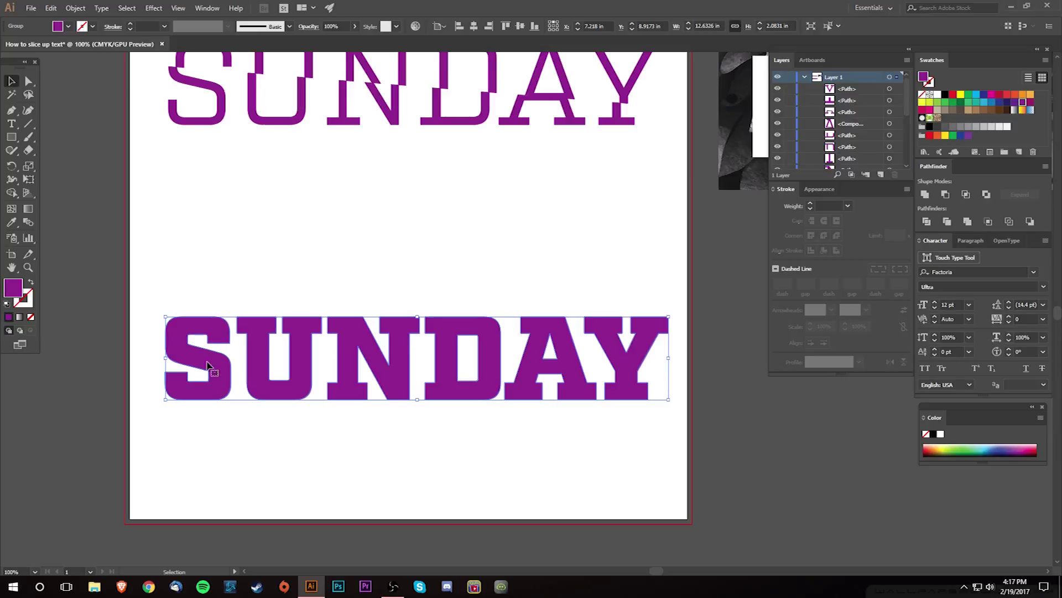
pyautogui.press('\\')
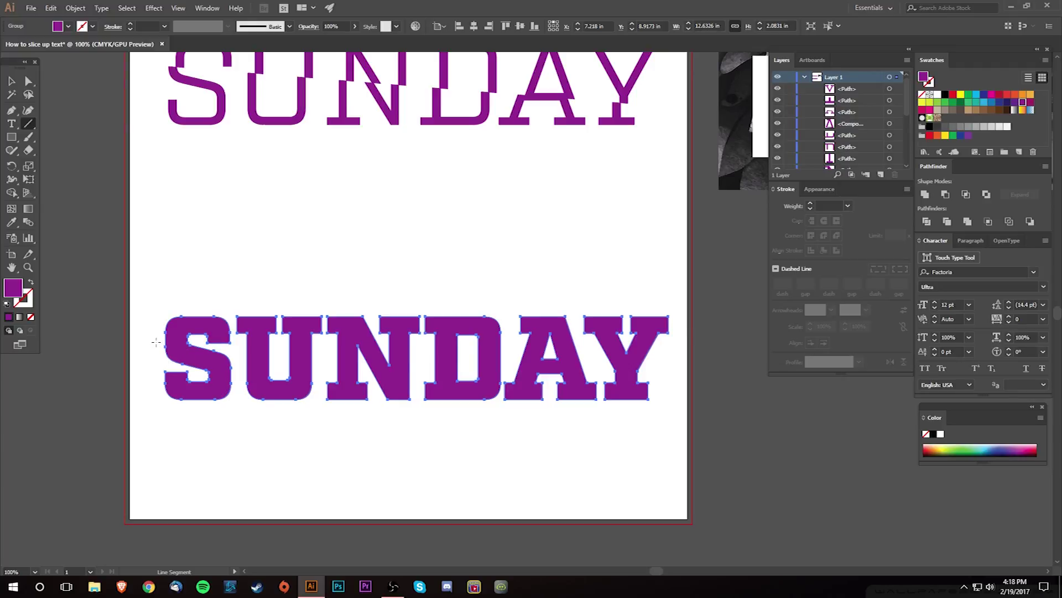
pyautogui.moveTo(156, 342); pyautogui.dragTo(674, 361)
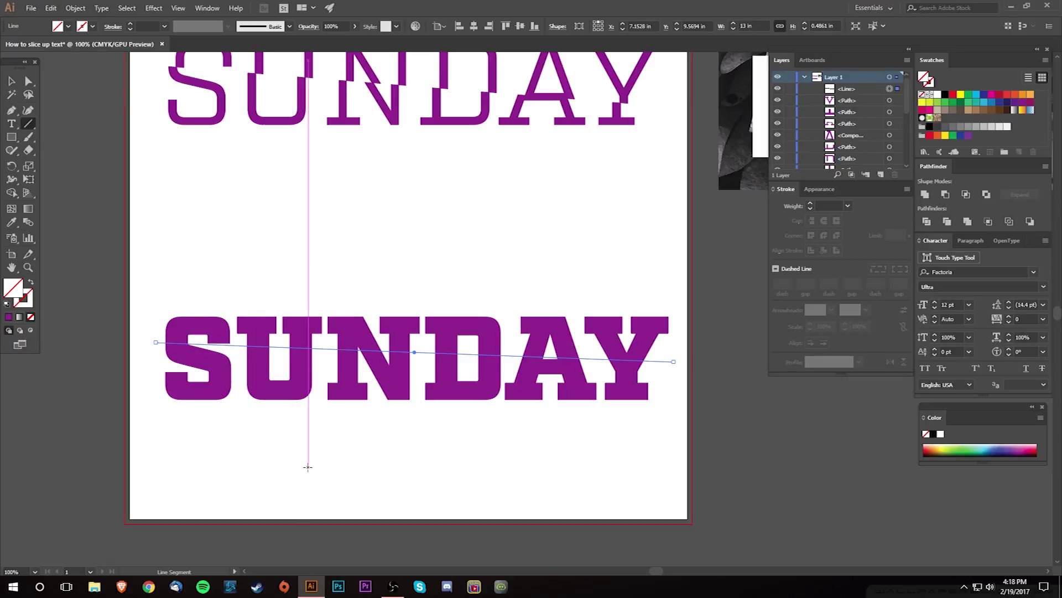
pyautogui.hotkey('ctrl', 'z')
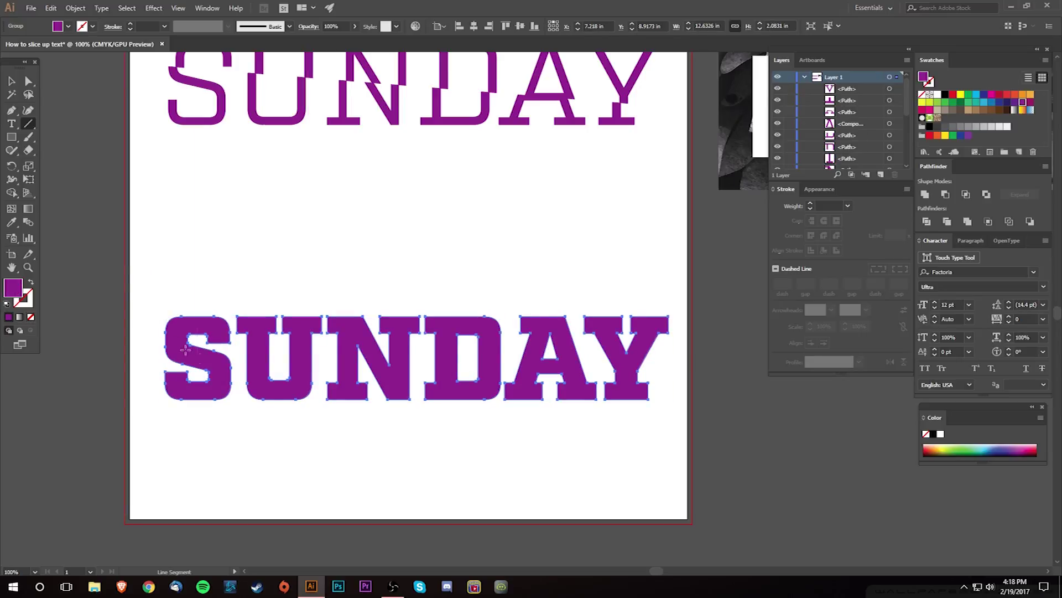
# Draw a closed wedge with the Pen tool across the lower SUNDAY, tapering to a point beside the S, about 12.9 in wide and 0.72 in high.
pyautogui.press('p')
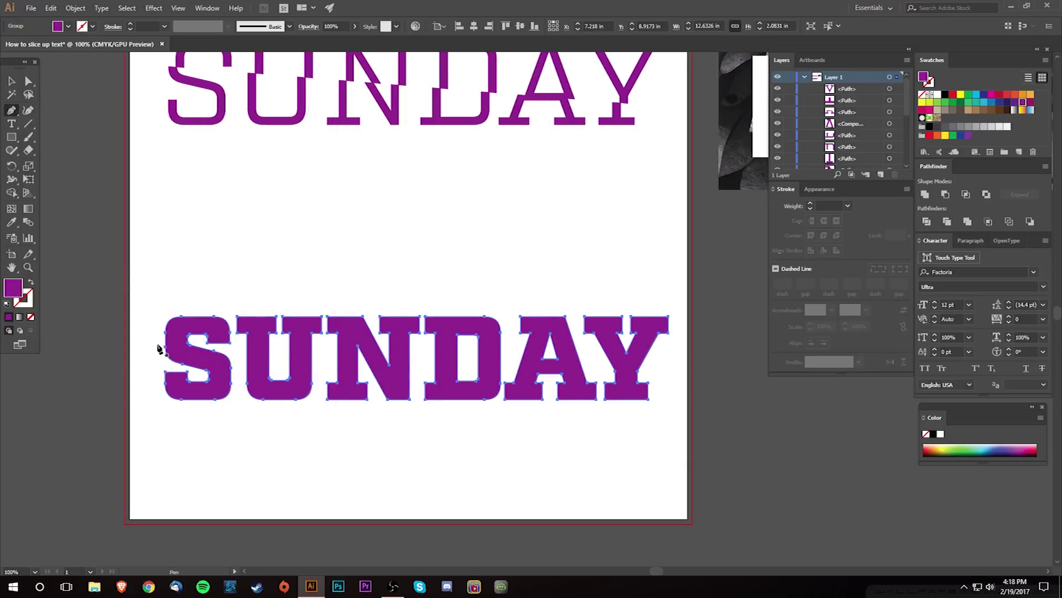
pyautogui.click(157, 344)
pyautogui.click(671, 358)
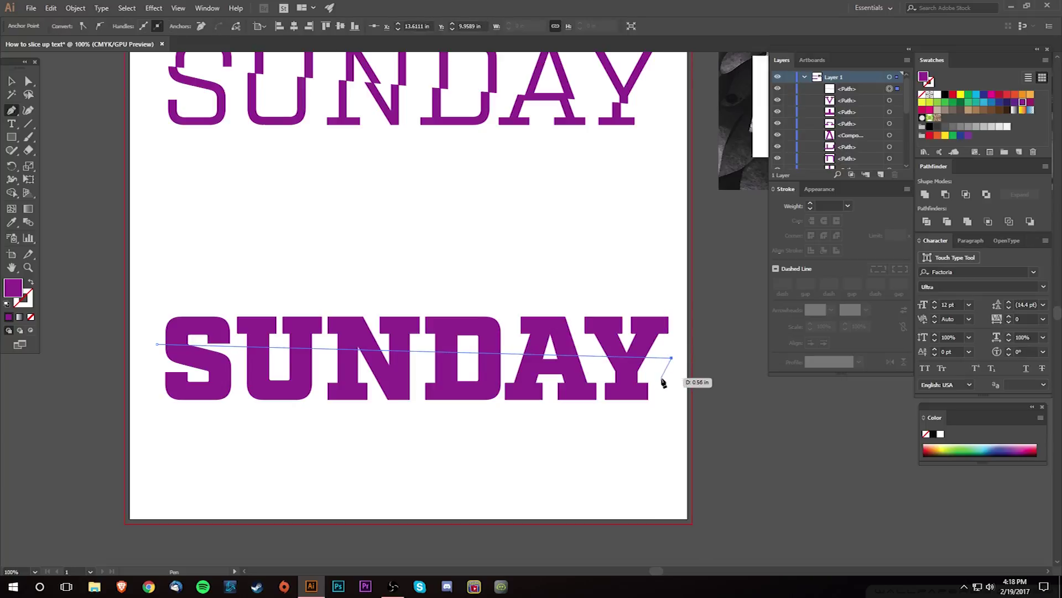
pyautogui.click(664, 372)
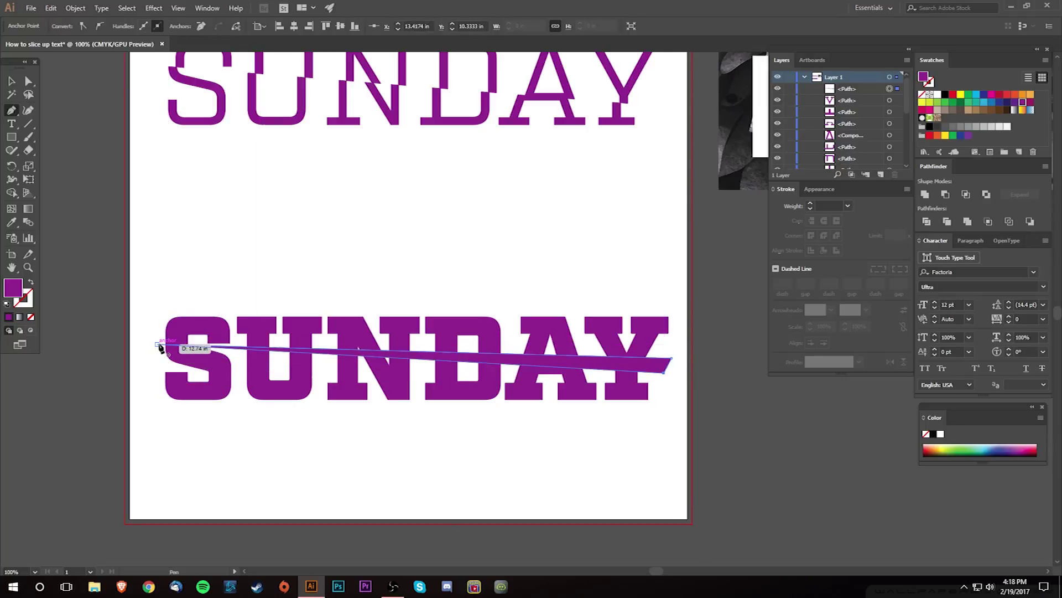
pyautogui.click(158, 345)
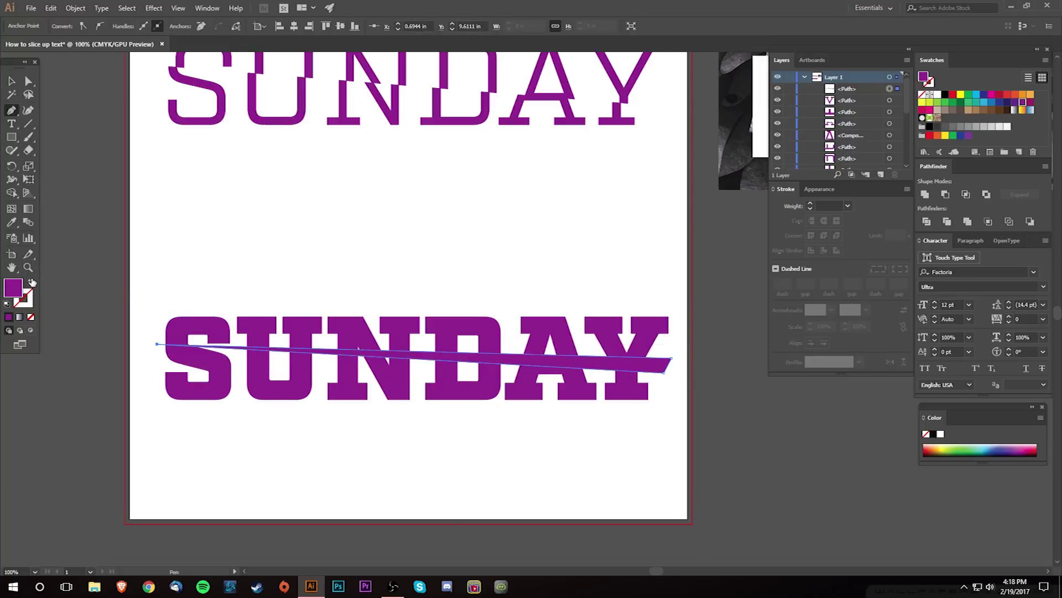
# Give the wedge across the lower SUNDAY no fill and a black 1 pt stroke.
pyautogui.click(31, 284)
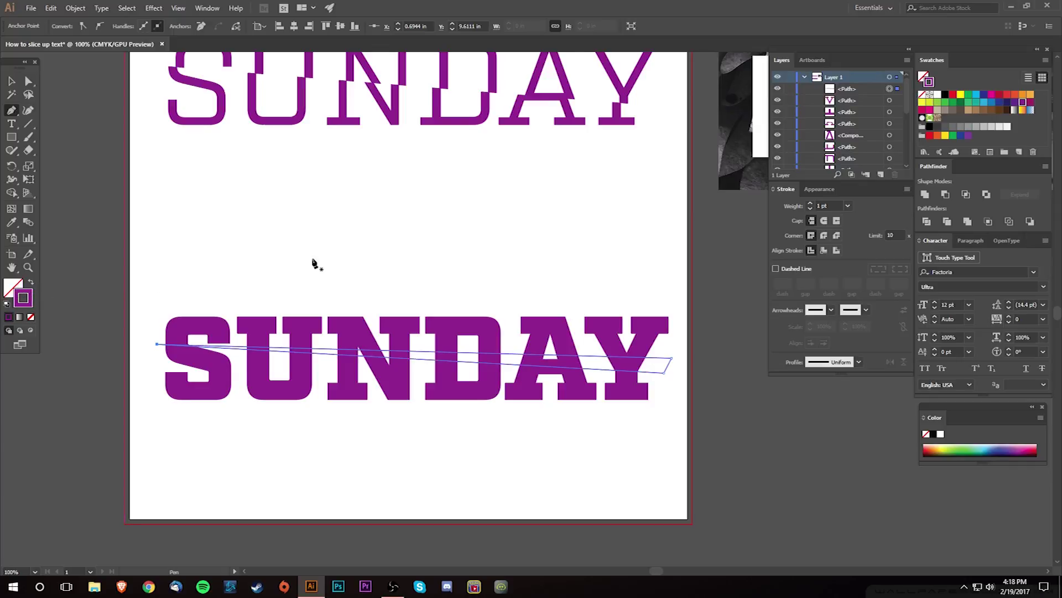
pyautogui.click(946, 95)
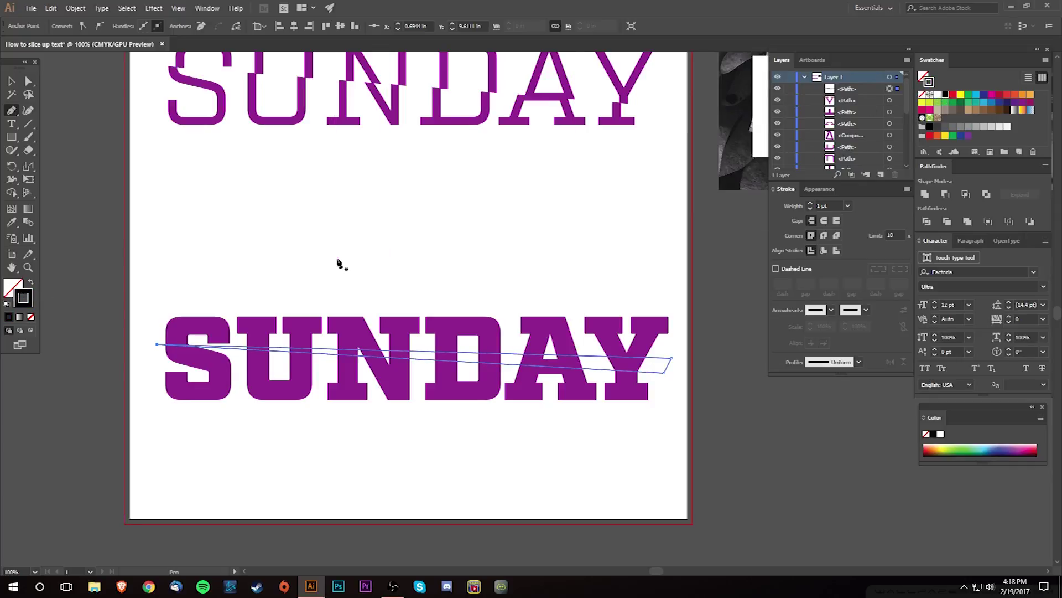
pyautogui.press('v')
pyautogui.click(505, 448)
# Narrow the wedge by lowering both corners of its wide end beyond the Y, the lower corner to about X 13.43 in, Y 10.40 in.
pyautogui.hotkey('ctrl', '+')
pyautogui.hotkey('ctrl', '+')
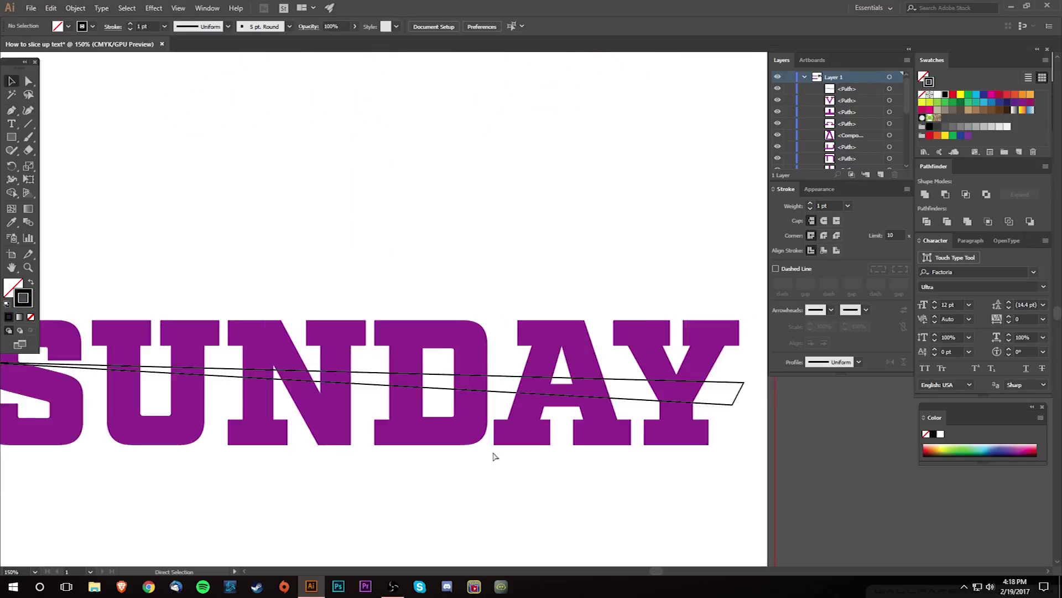
pyautogui.press('space')
pyautogui.moveTo(104, 469); pyautogui.dragTo(430, 423)
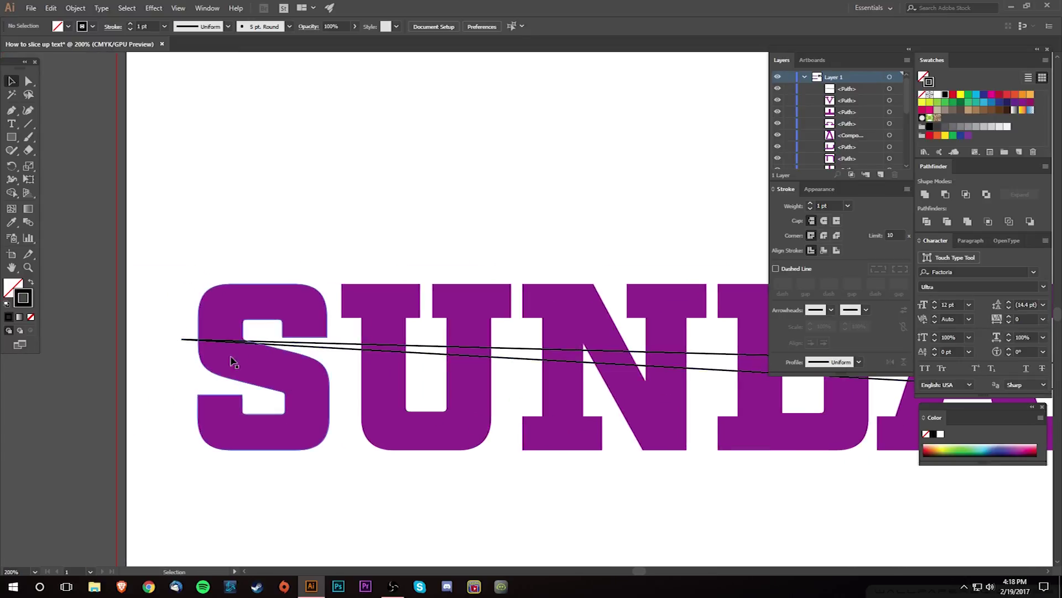
pyautogui.moveTo(545, 405); pyautogui.dragTo(308, 375)
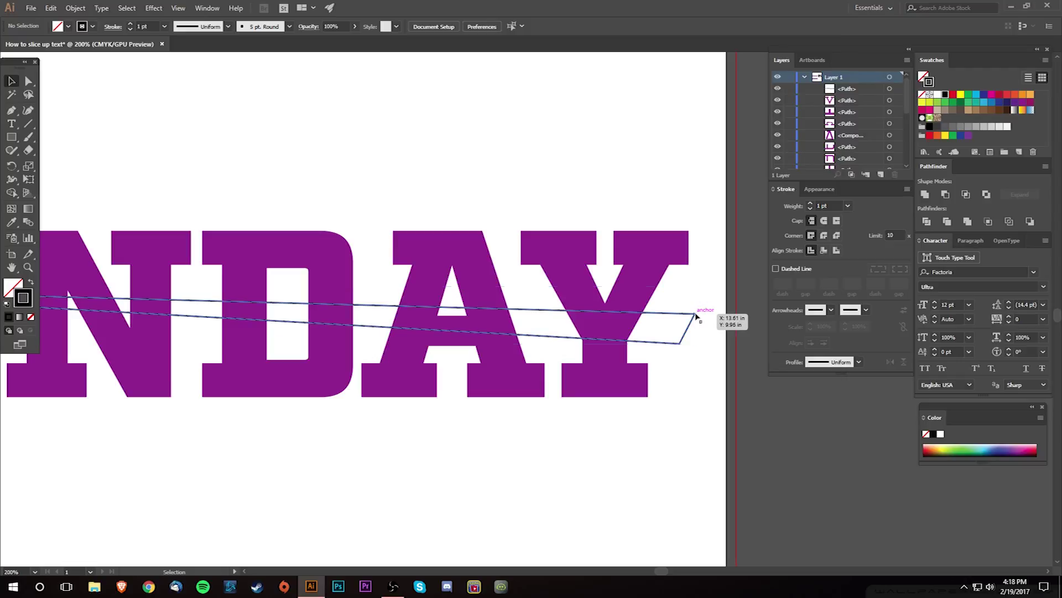
pyautogui.click(696, 314)
pyautogui.press('a')
pyautogui.moveTo(695, 314)
pyautogui.mouseDown()
pyautogui.moveTo(696, 355)
pyautogui.moveTo(696, 327)
pyautogui.mouseUp()
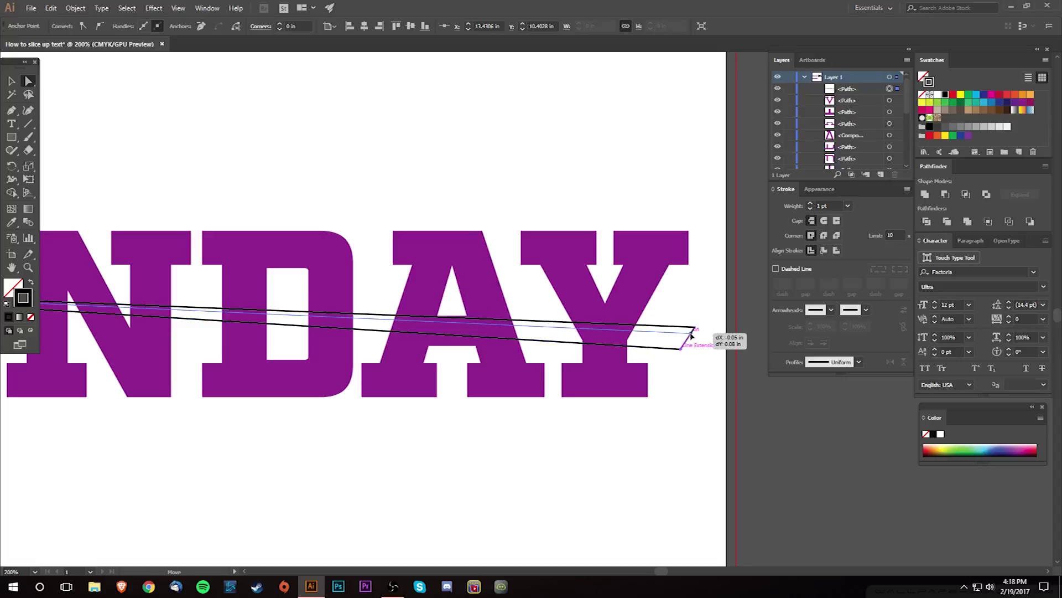
pyautogui.click(639, 454)
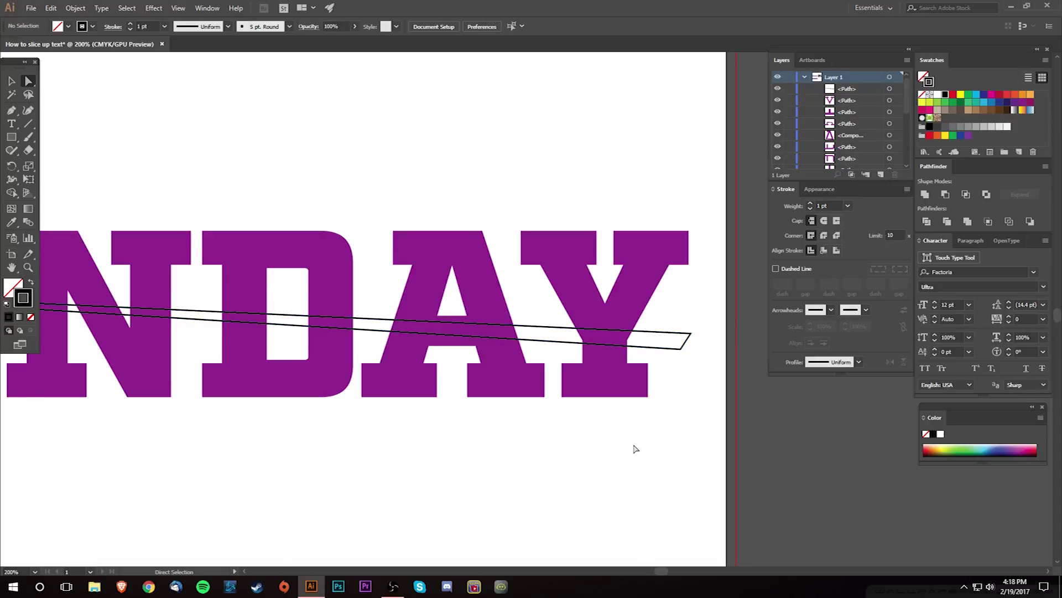
# Swap the fill and stroke of the wedge across the lower SUNDAY, giving it a black fill and no stroke.
pyautogui.hotkey('ctrl', '1')
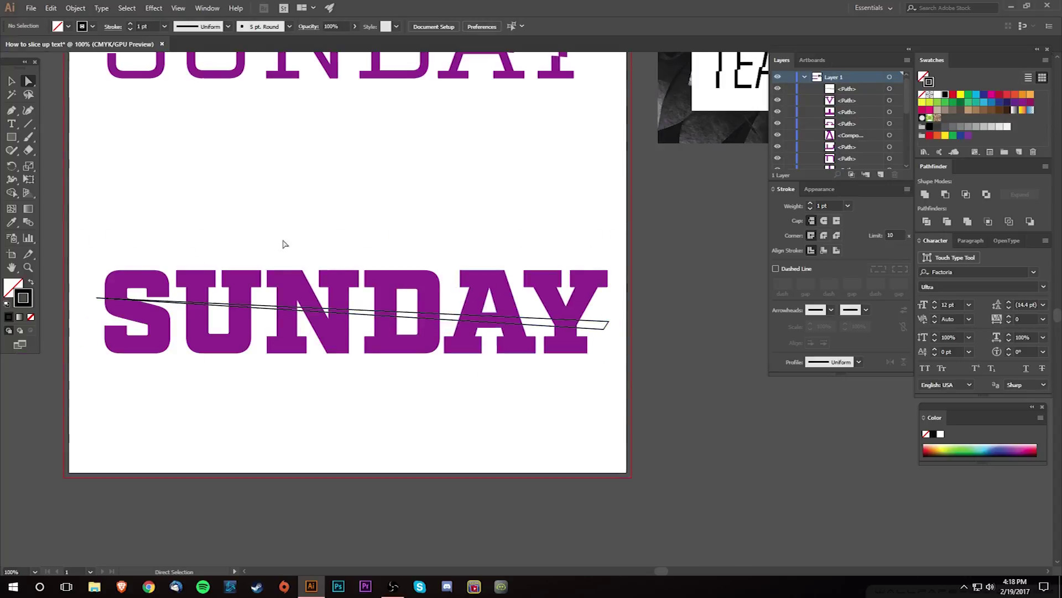
pyautogui.click(11, 81)
pyautogui.click(600, 321)
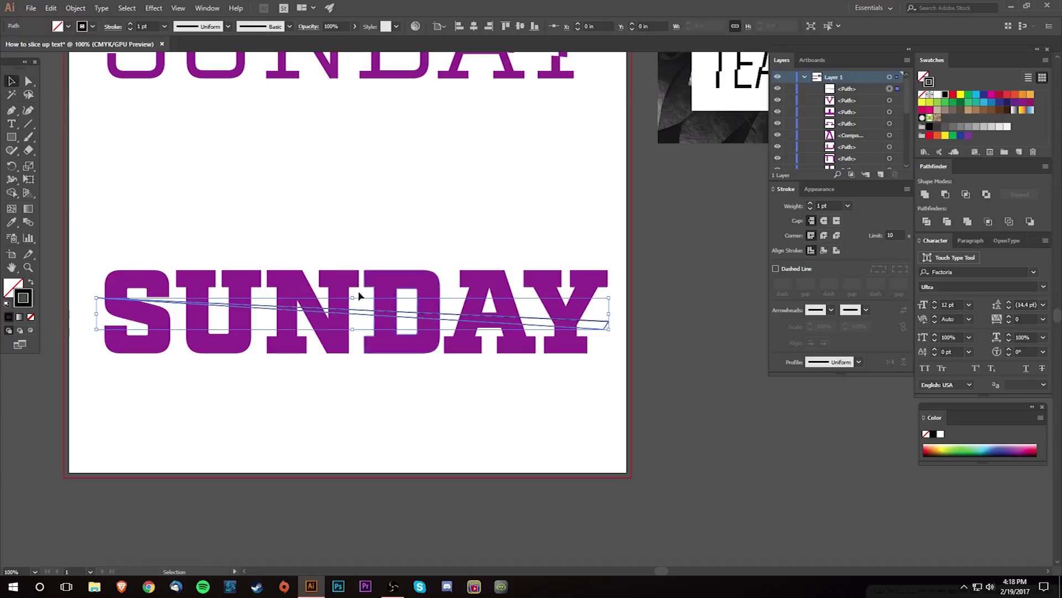
pyautogui.click(31, 282)
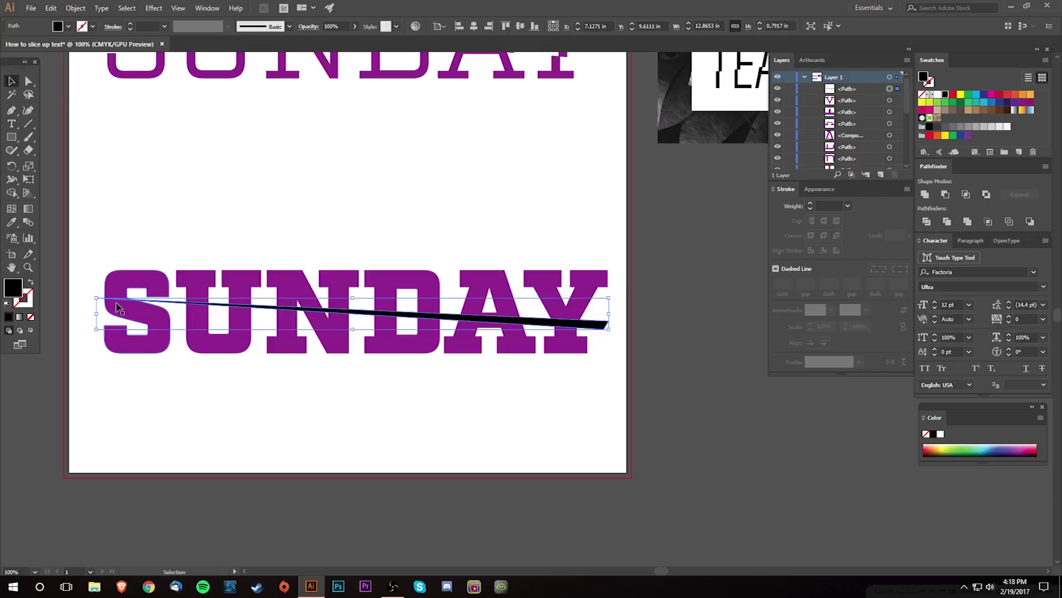
# Select all letters of the lower SUNDAY together with the wedge and activate the Shape Builder tool on them.
pyautogui.moveTo(97, 232); pyautogui.dragTo(629, 382)
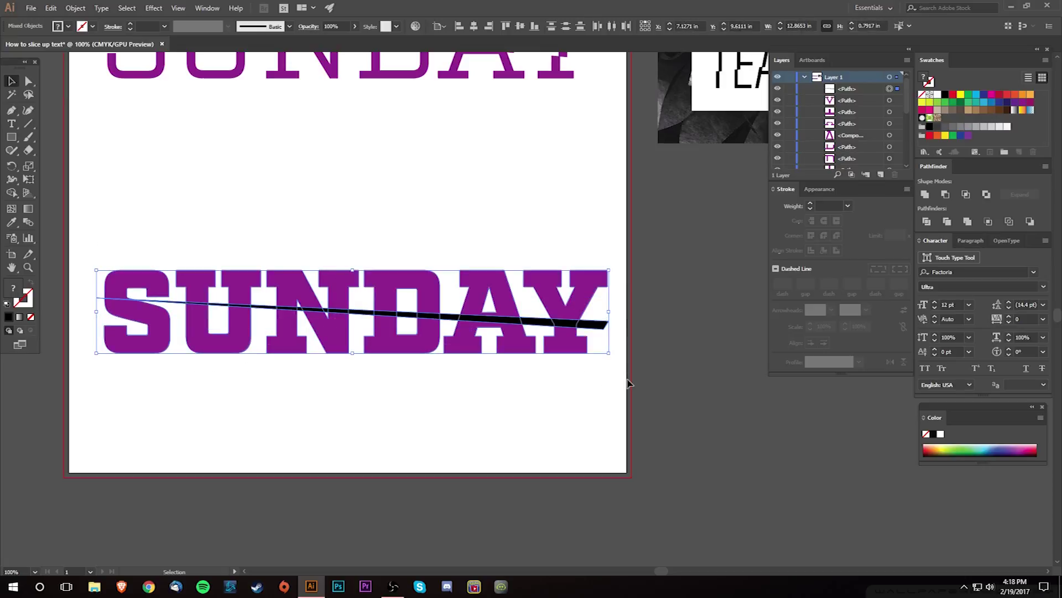
pyautogui.click(11, 194)
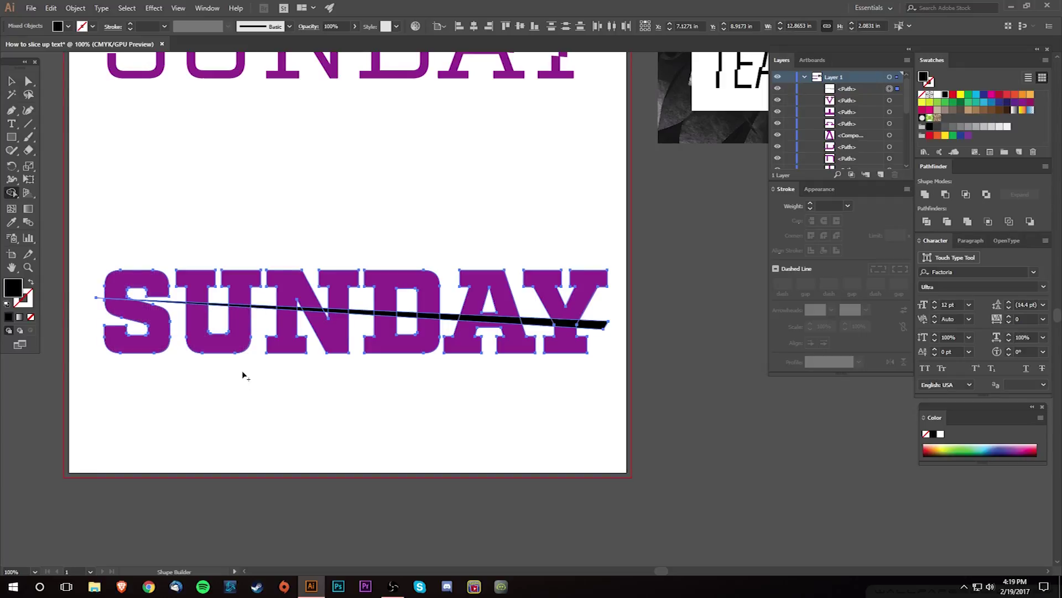
pyautogui.hotkey('ctrl', '=')
pyautogui.hotkey('ctrl', '=')
pyautogui.hotkey('ctrl', '=')
pyautogui.moveTo(252, 405); pyautogui.dragTo(635, 432)
pyautogui.click(342, 256)
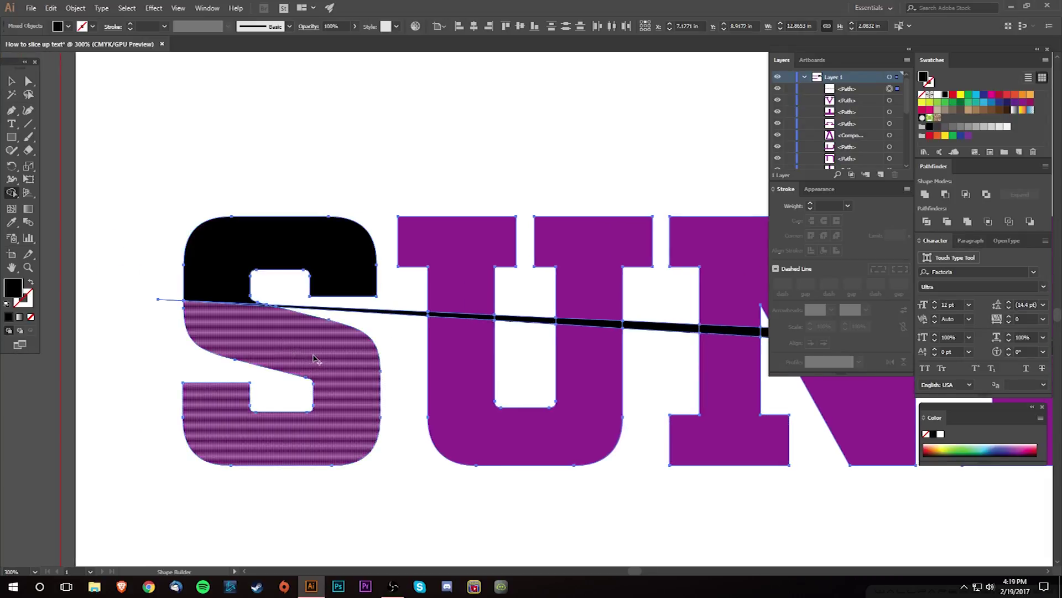
pyautogui.click(314, 358)
pyautogui.hotkey('ctrl', 'z')
pyautogui.hotkey('ctrl', 'z')
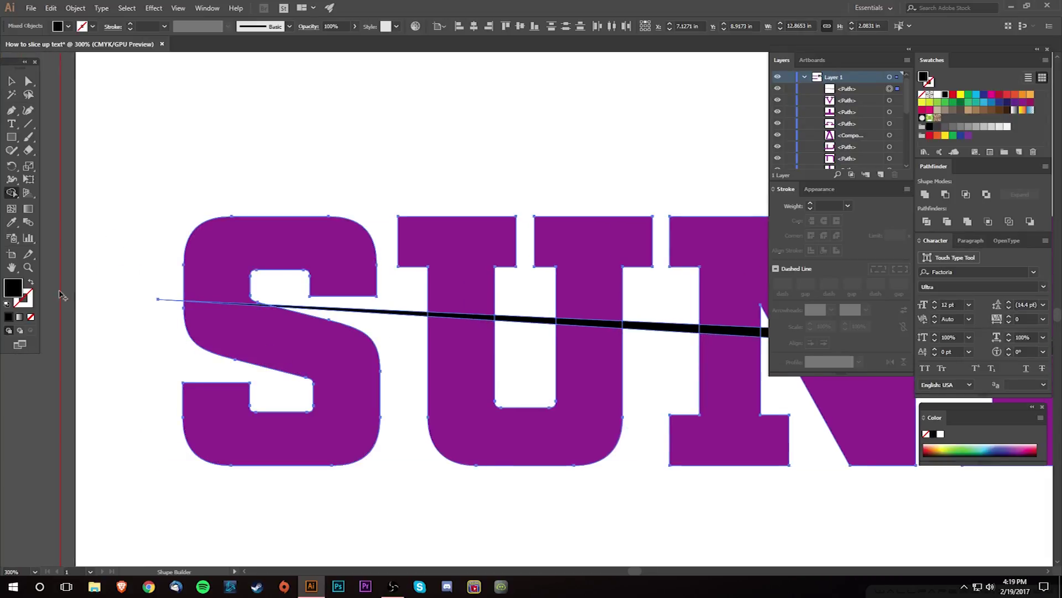
# Set the fill to teal and use Shape Builder to recolor the S and U pieces above and below the wedge.
pyautogui.click(976, 102)
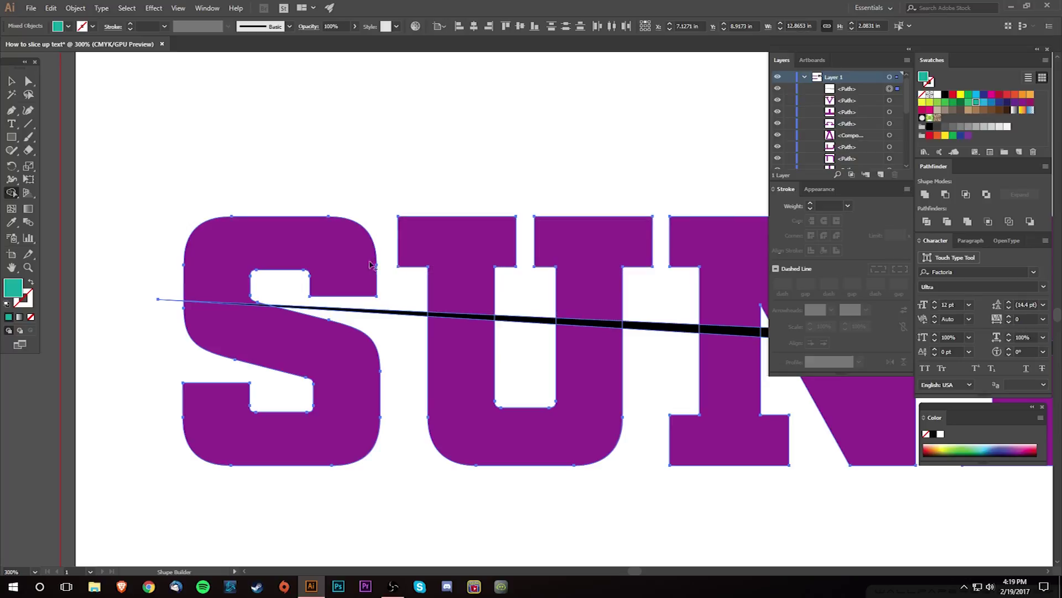
pyautogui.click(332, 249)
pyautogui.click(262, 326)
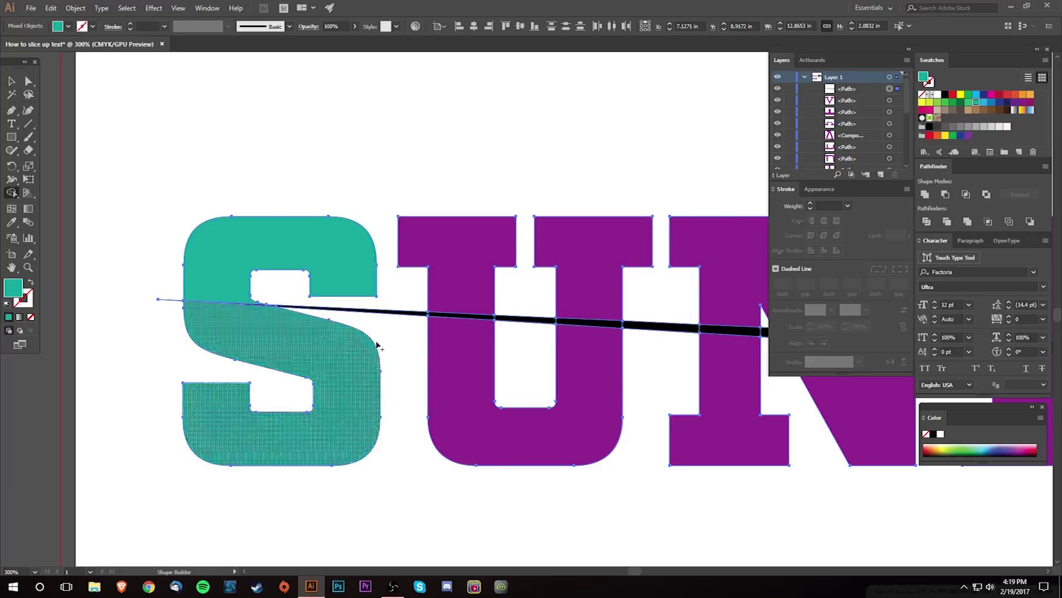
pyautogui.click(467, 297)
pyautogui.click(589, 376)
pyautogui.click(590, 296)
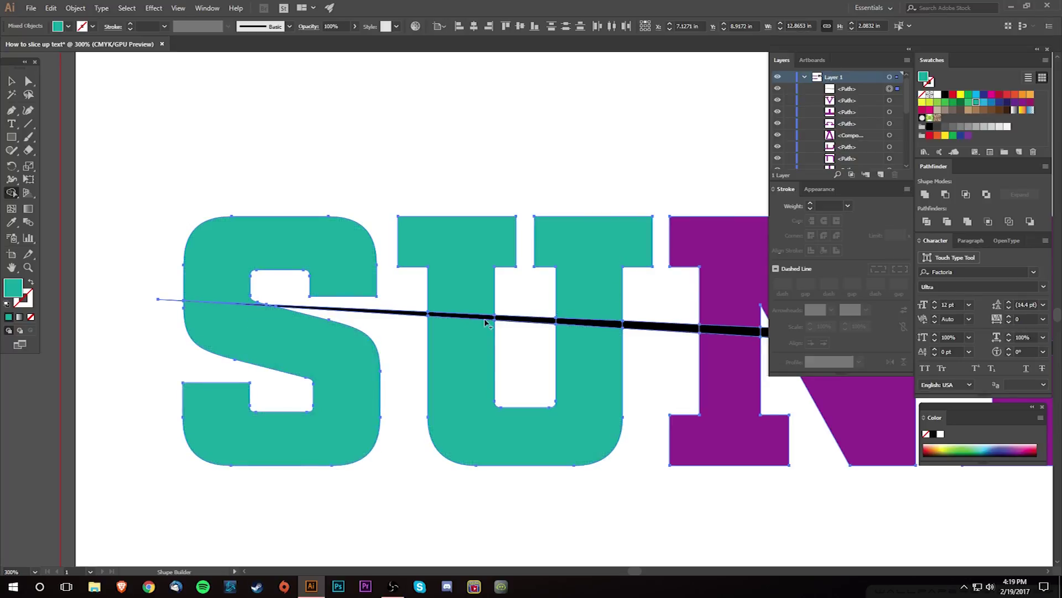
# Recolor the four pieces of the N above and below the wedge teal with Shape Builder.
pyautogui.moveTo(724, 402); pyautogui.dragTo(444, 381)
pyautogui.click(460, 260)
pyautogui.click(451, 352)
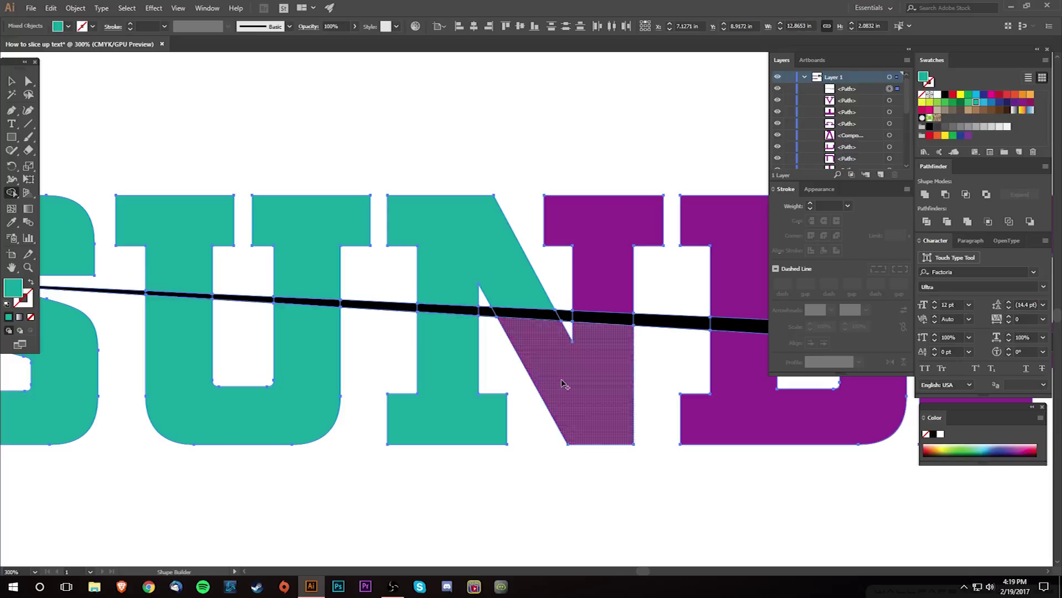
pyautogui.click(566, 385)
pyautogui.click(603, 260)
# Recolor the D, A and Y pieces above and below the wedge teal with Shape Builder.
pyautogui.moveTo(692, 407); pyautogui.dragTo(383, 397)
pyautogui.click(454, 271)
pyautogui.click(436, 370)
pyautogui.moveTo(617, 403); pyautogui.dragTo(327, 390)
pyautogui.moveTo(553, 392); pyautogui.dragTo(545, 294)
pyautogui.hscroll(5, 553, 320)
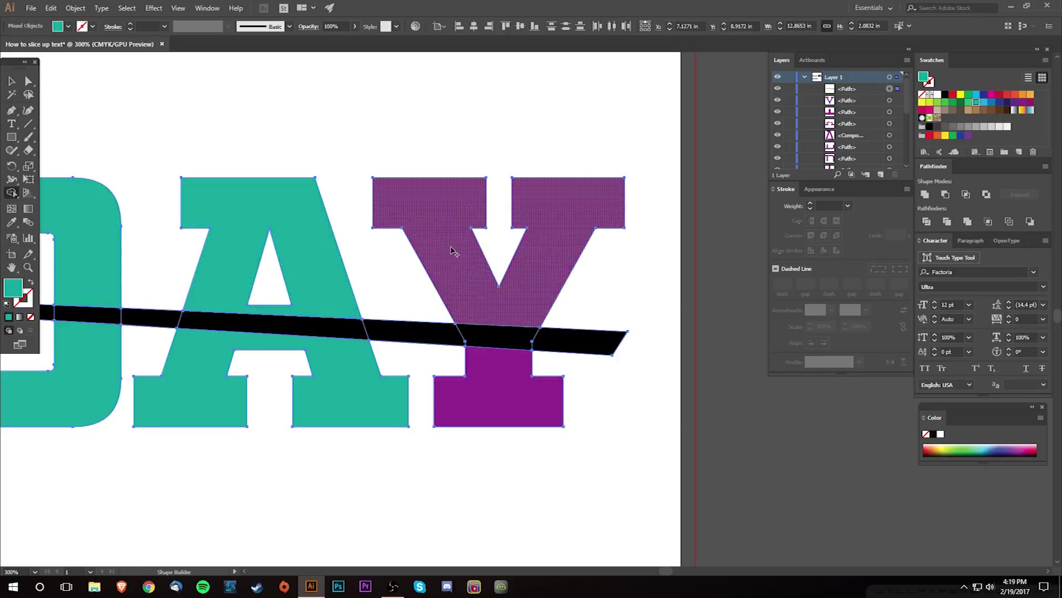
pyautogui.click(454, 264)
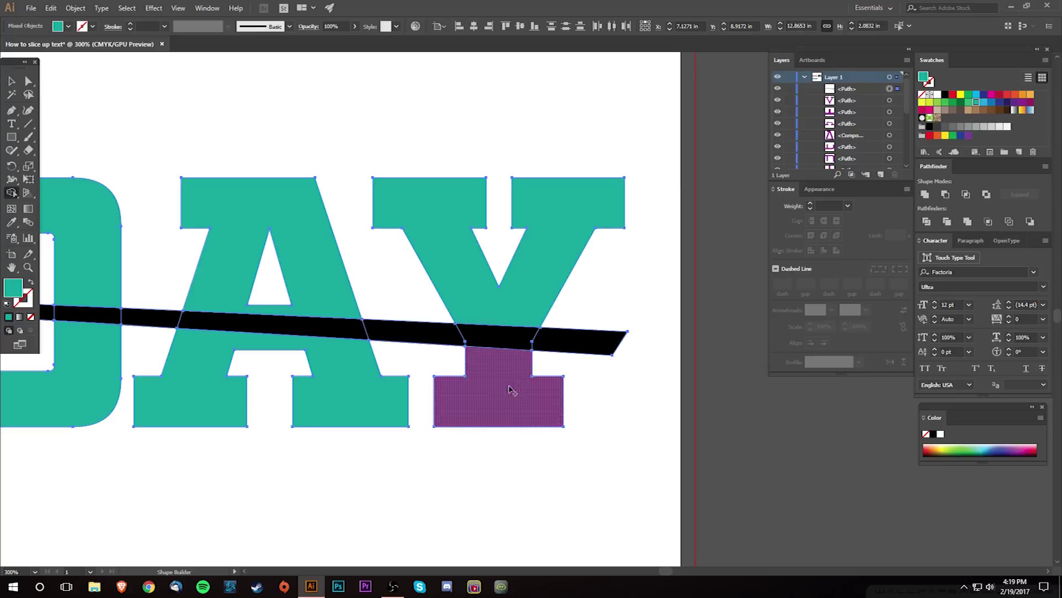
pyautogui.click(512, 398)
# Delete the black wedge lying across the lower SUNDAY.
pyautogui.click(28, 81)
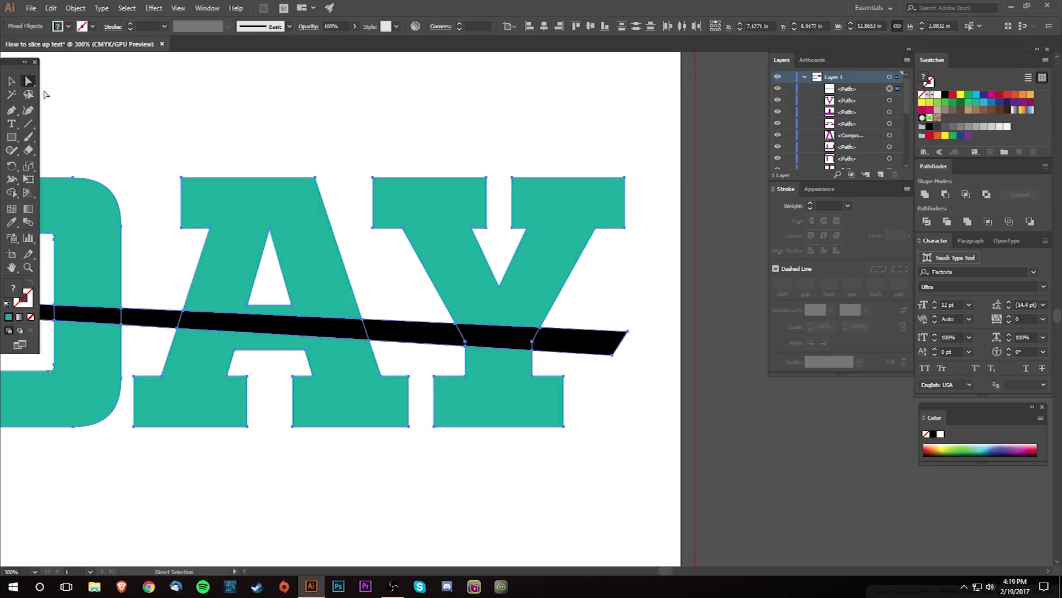
pyautogui.click(404, 243)
pyautogui.hotkey('ctrl', '-')
pyautogui.hotkey('ctrl', '-')
pyautogui.moveTo(252, 374); pyautogui.dragTo(459, 431)
pyautogui.hotkey('ctrl', '-')
pyautogui.click(12, 82)
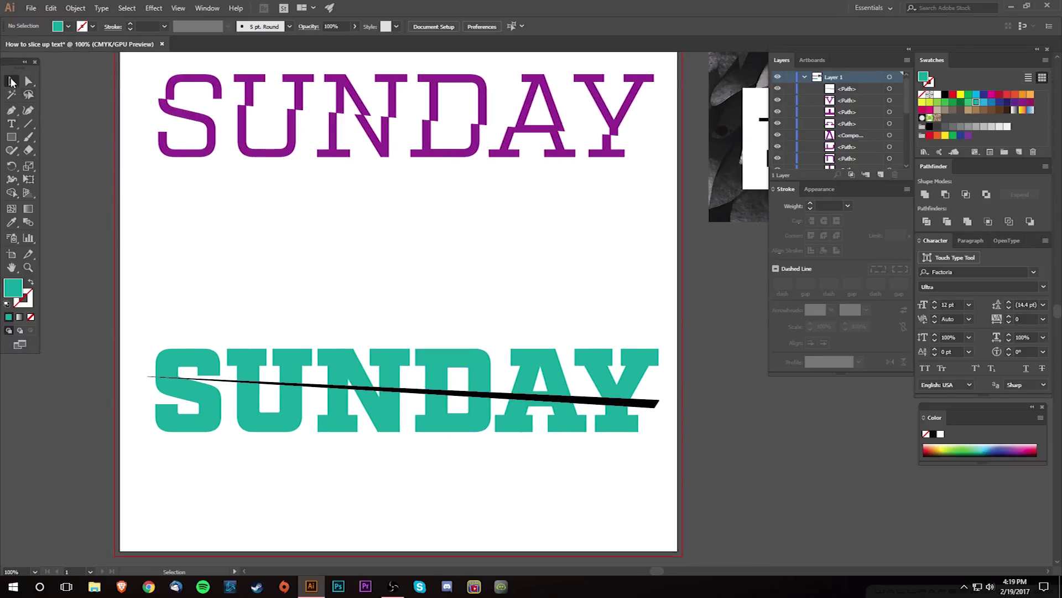
pyautogui.moveTo(160, 315); pyautogui.dragTo(652, 463)
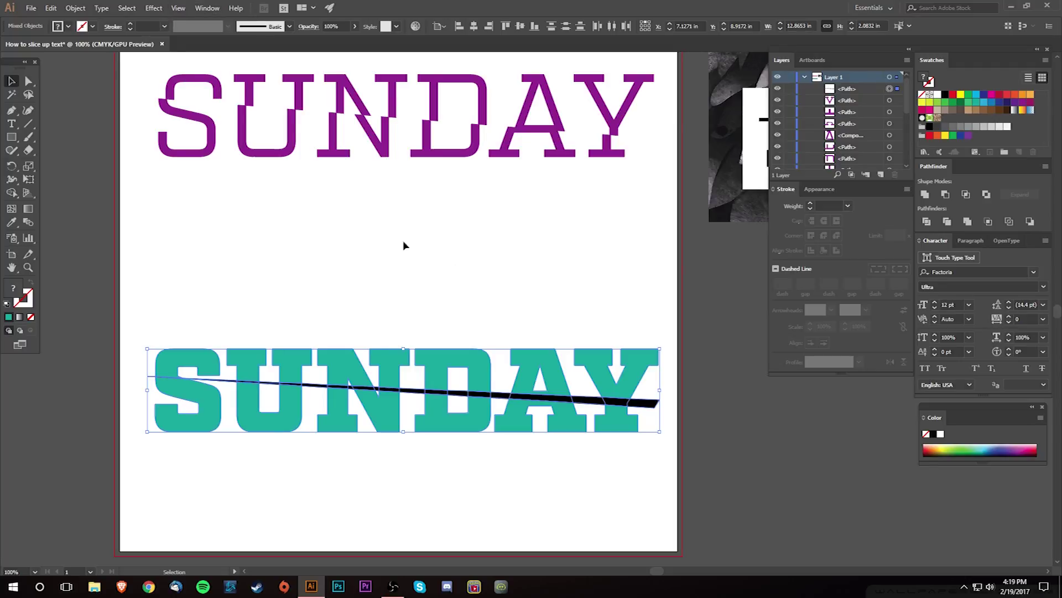
pyautogui.click(286, 251)
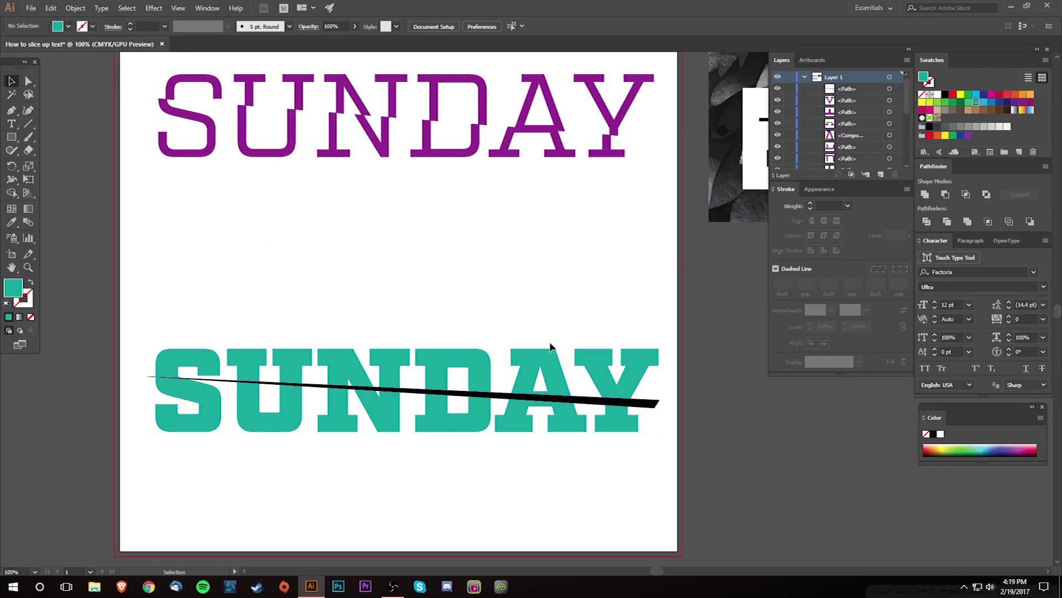
pyautogui.click(653, 405)
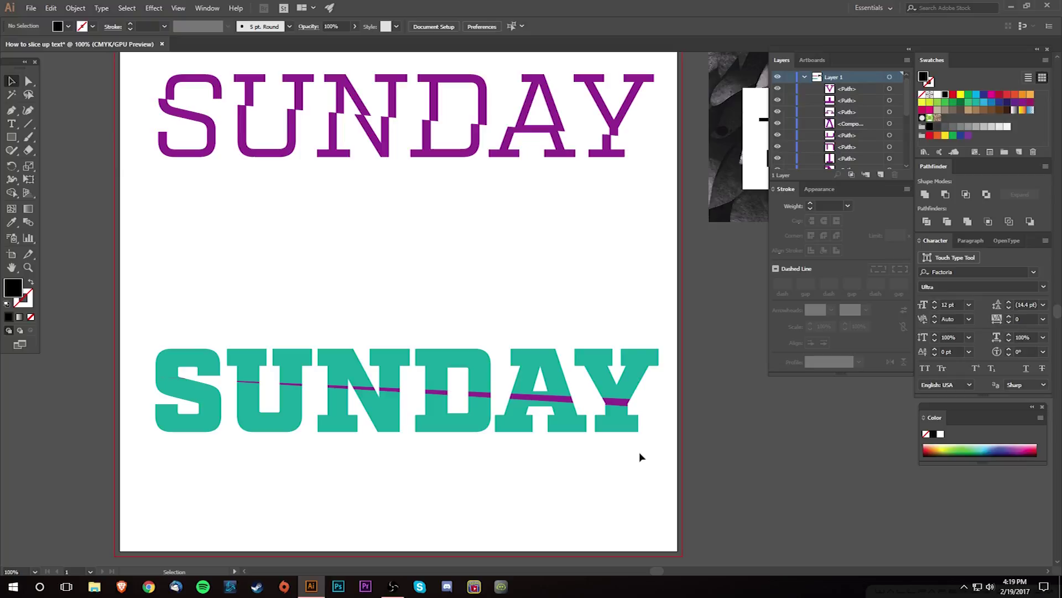
# Delete the purple slivers across the Y and the A of the lower SUNDAY.
pyautogui.press('a')
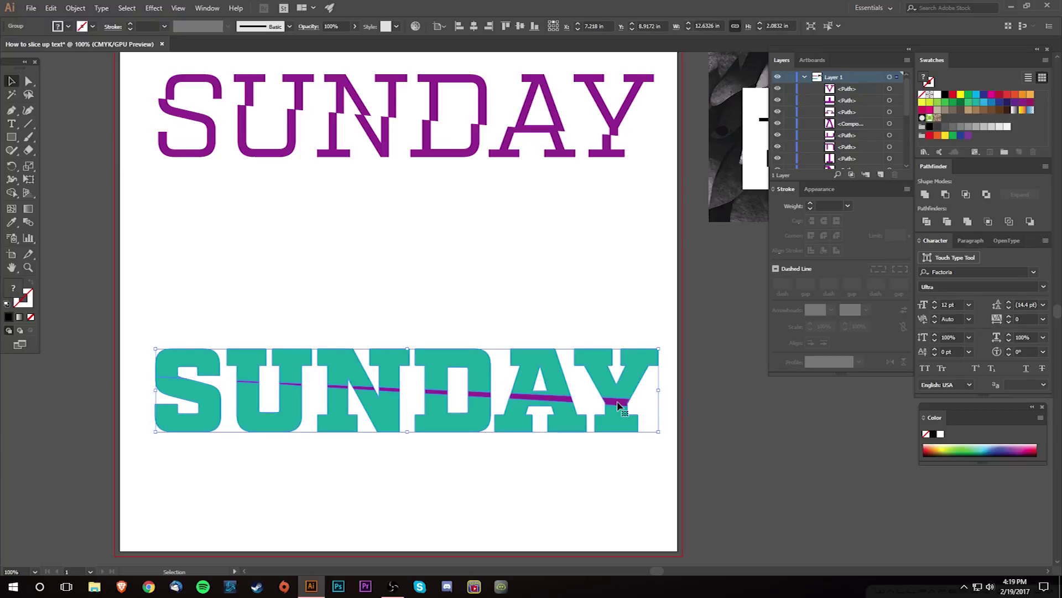
pyautogui.click(623, 406)
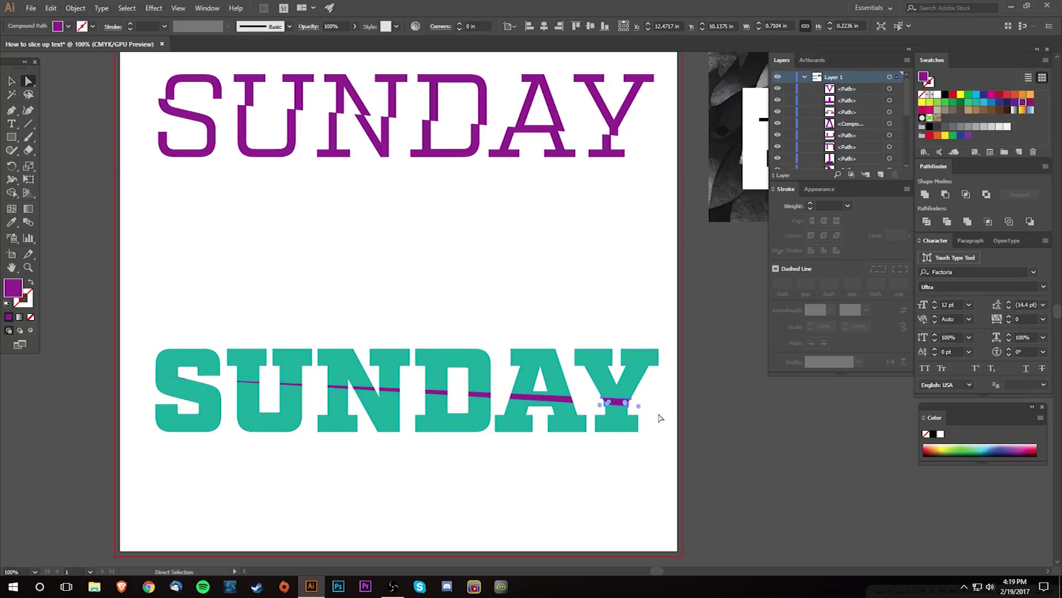
pyautogui.press('Delete')
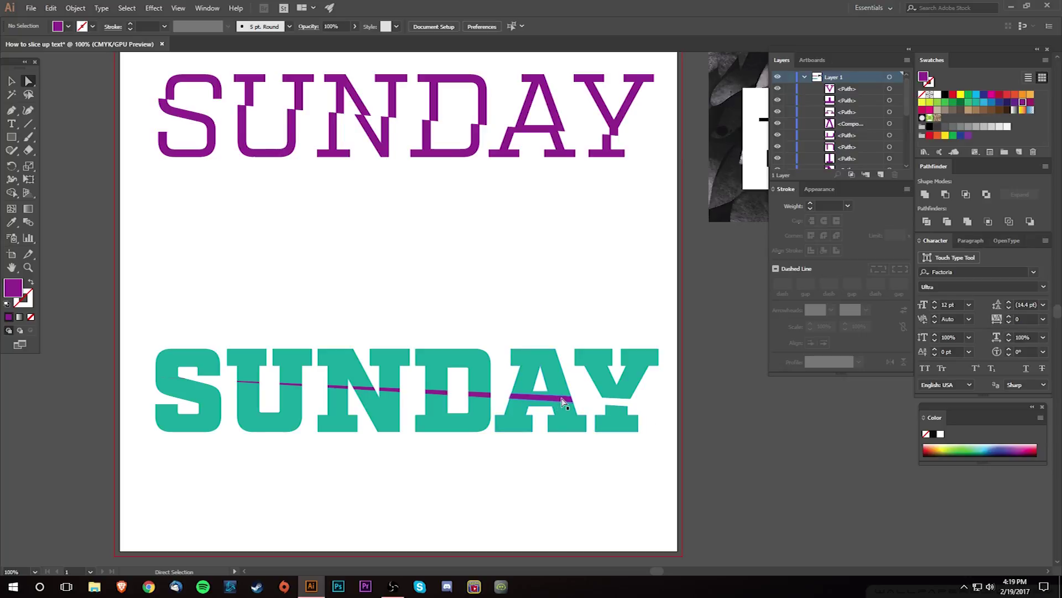
pyautogui.click(562, 399)
pyautogui.press('Delete')
pyautogui.click(489, 396)
pyautogui.click(491, 329)
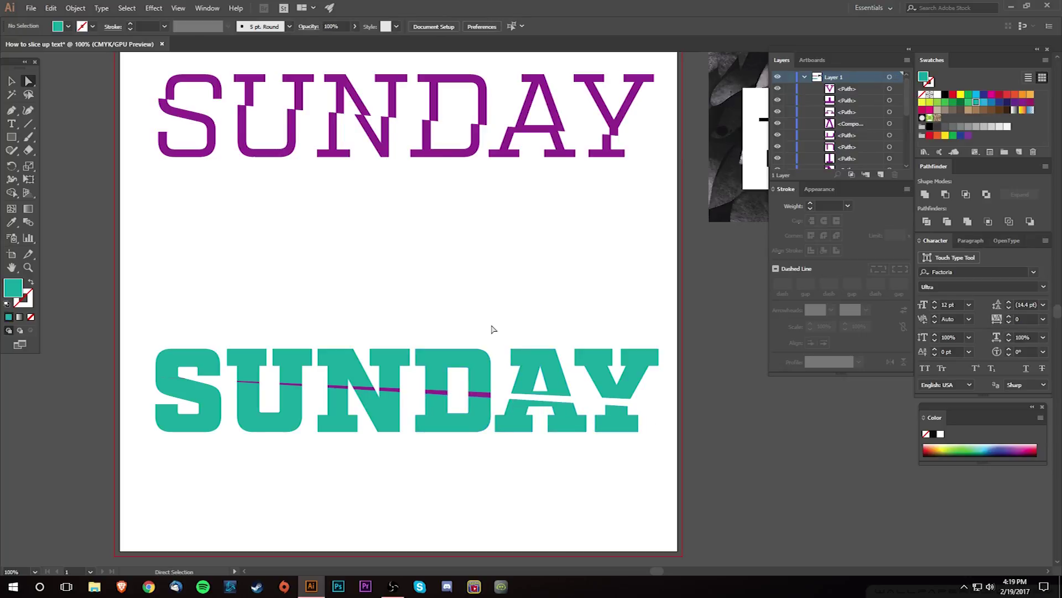
# Open the lower SUNDAY group in isolation mode.
pyautogui.click(11, 81)
pyautogui.moveTo(120, 321); pyautogui.dragTo(644, 481)
pyautogui.doubleClick(623, 394)
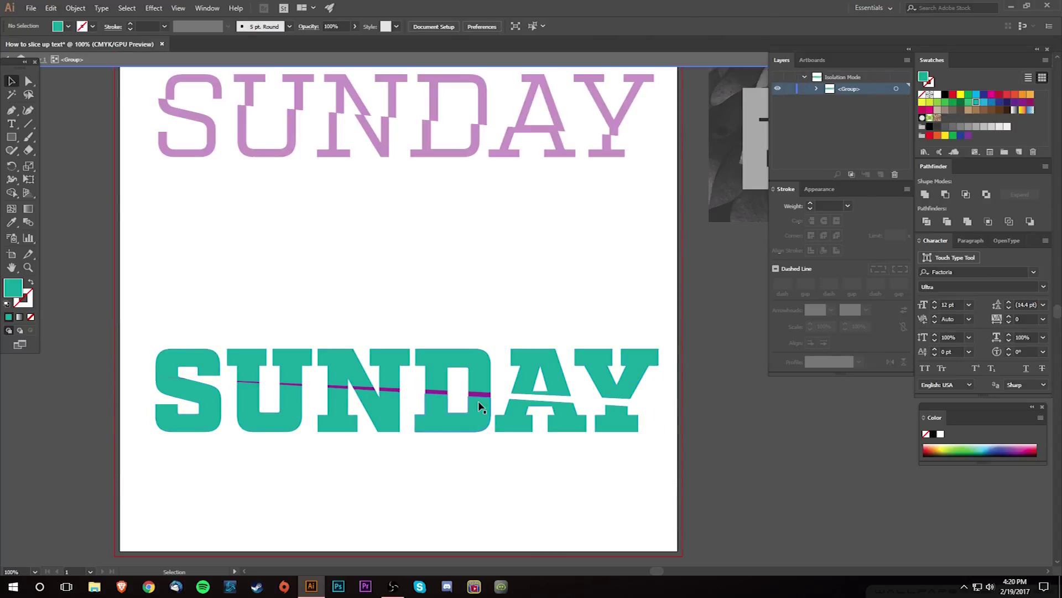
# Select every remaining purple sliver with the same fill and stroke as the D's, delete them, and leave isolation mode.
pyautogui.press('a')
pyautogui.hotkey('ctrl', '+')
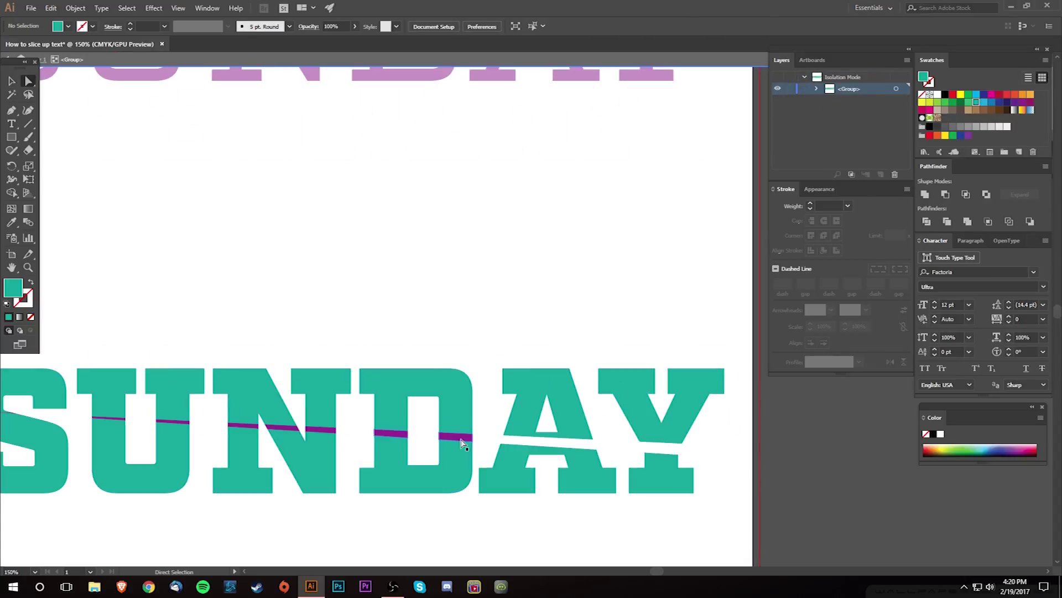
pyautogui.click(461, 438)
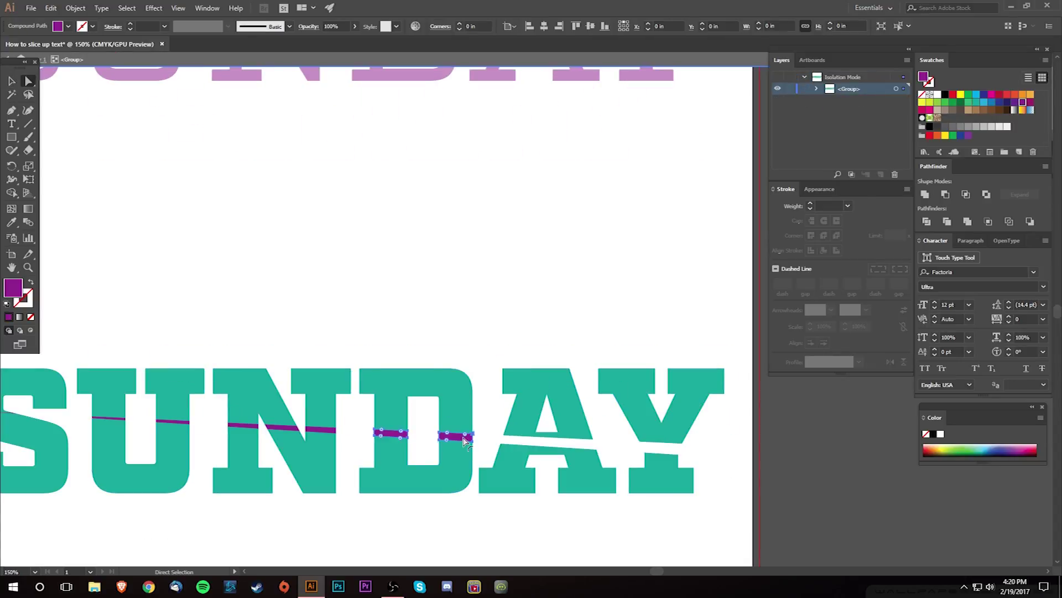
pyautogui.click(127, 8)
pyautogui.moveTo(165, 114)
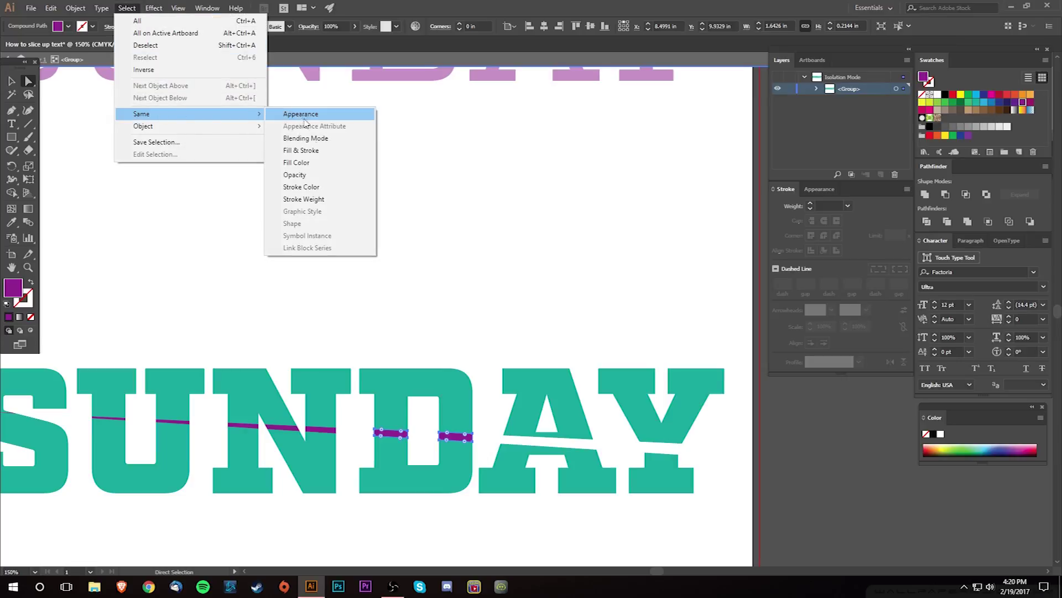
pyautogui.click(317, 151)
pyautogui.press('Delete')
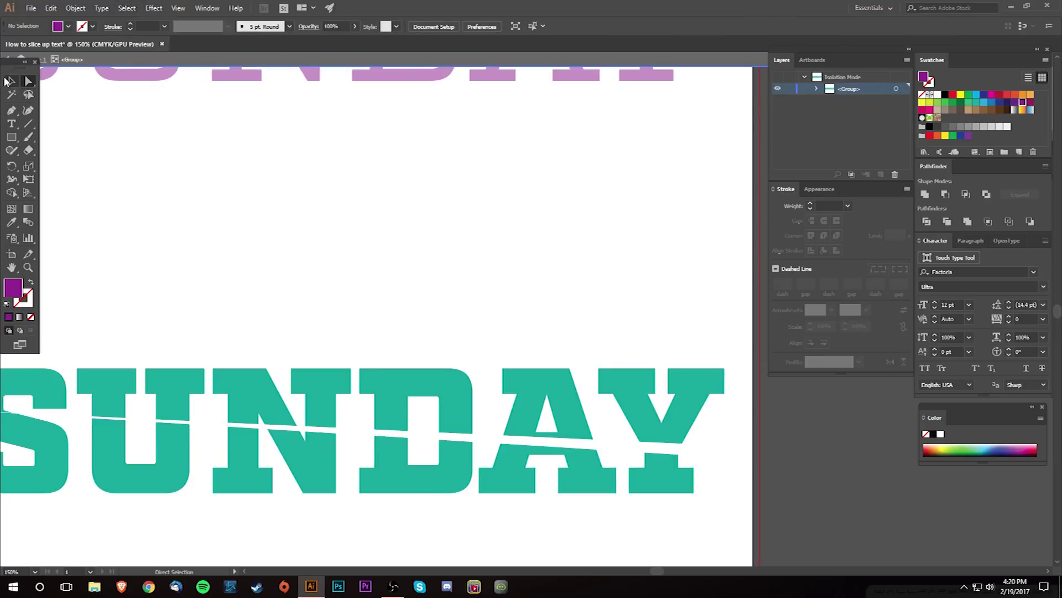
pyautogui.click(11, 81)
pyautogui.moveTo(340, 333); pyautogui.dragTo(415, 234)
pyautogui.doubleClick(420, 220)
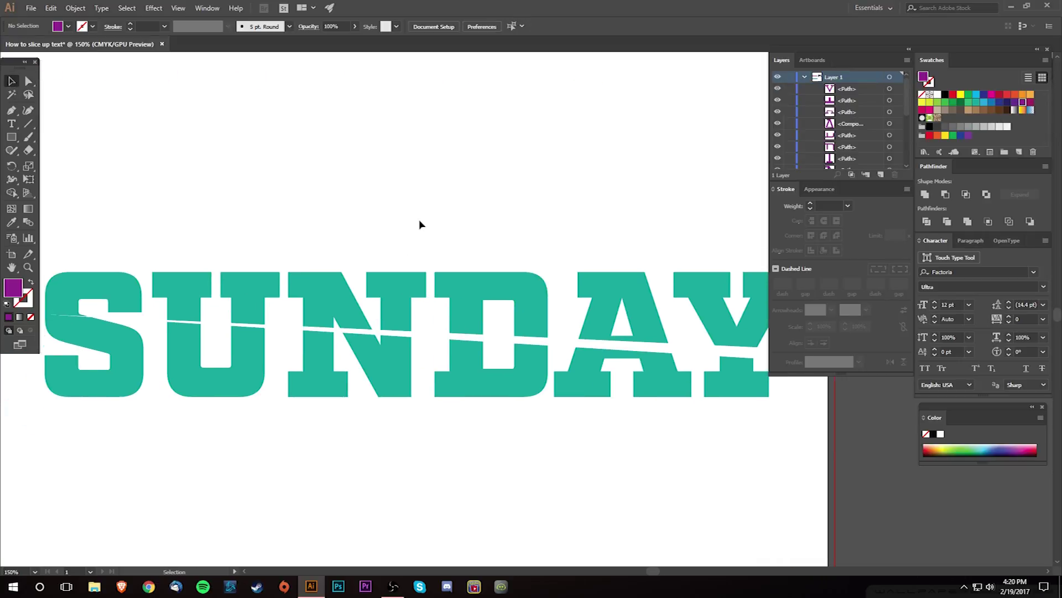
# Select all pieces of the lower SUNDAY and ungroup them.
pyautogui.moveTo(519, 304); pyautogui.dragTo(518, 293)
pyautogui.scroll(-1, 523, 305)
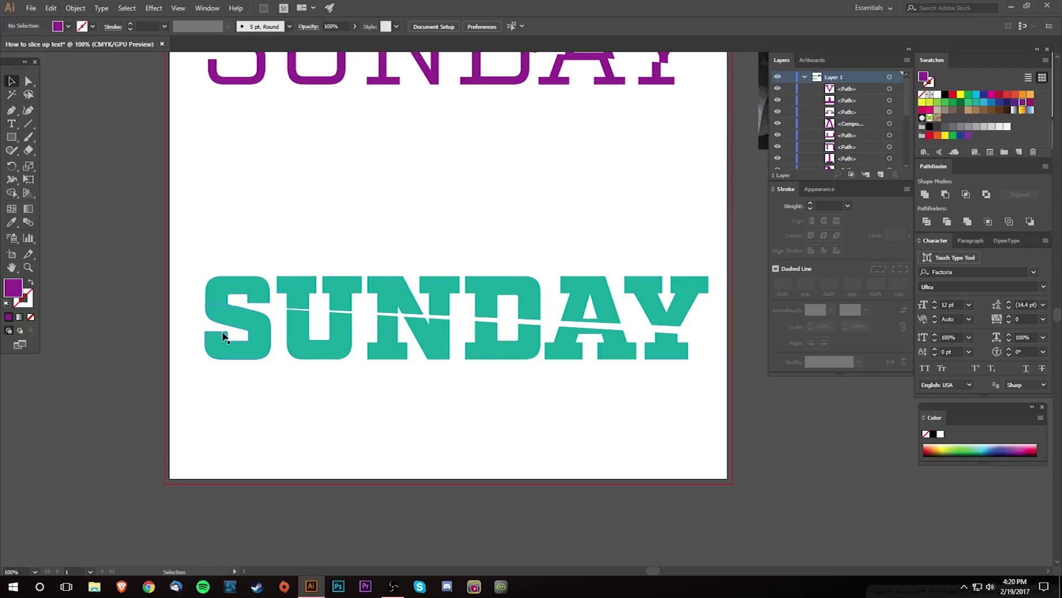
pyautogui.click(29, 81)
pyautogui.moveTo(188, 239); pyautogui.dragTo(416, 242)
pyautogui.click(11, 81)
pyautogui.moveTo(148, 177); pyautogui.dragTo(690, 492)
pyautogui.hotkey('ctrl', 'shift', 'g')
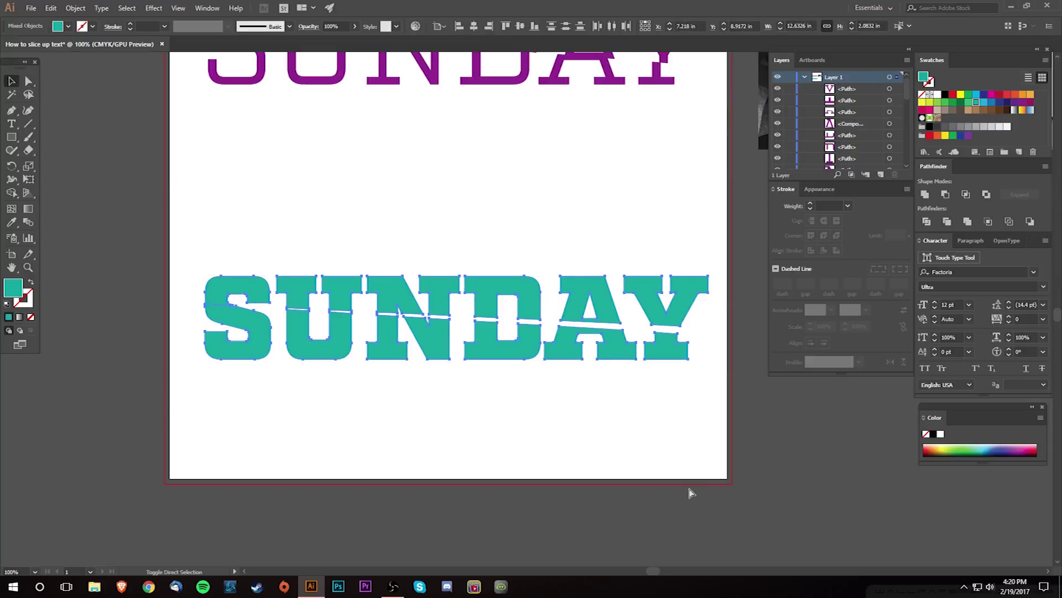
# Group the letter pieces above the slice in the lower SUNDAY.
pyautogui.click(669, 483)
pyautogui.moveTo(221, 226); pyautogui.dragTo(700, 305)
pyautogui.hotkey('ctrl', 'g')
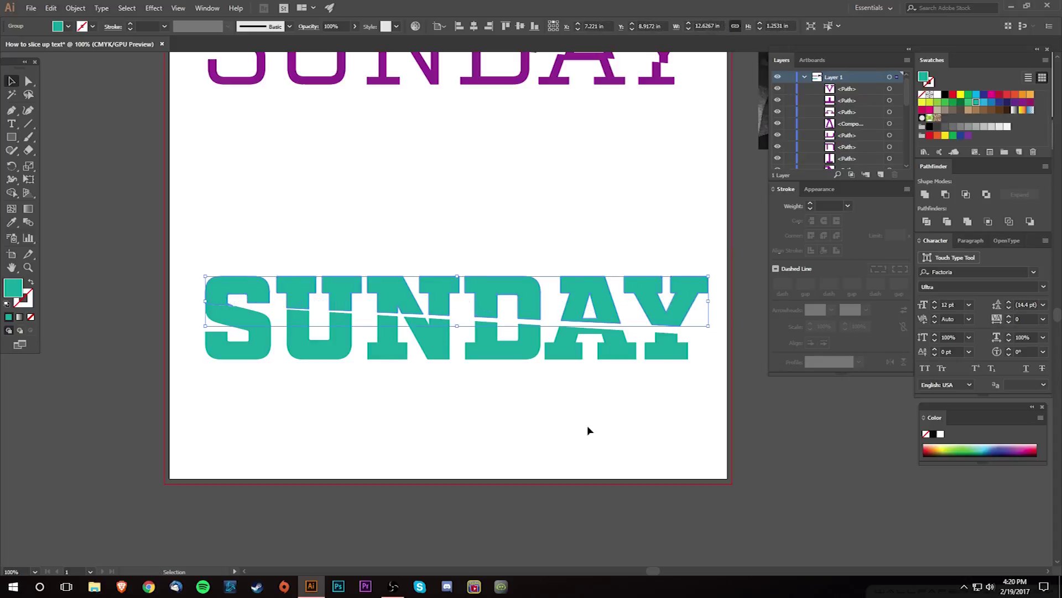
# Group the letter pieces below the slice in the lower SUNDAY.
pyautogui.moveTo(577, 397); pyautogui.dragTo(193, 354)
pyautogui.press('a')
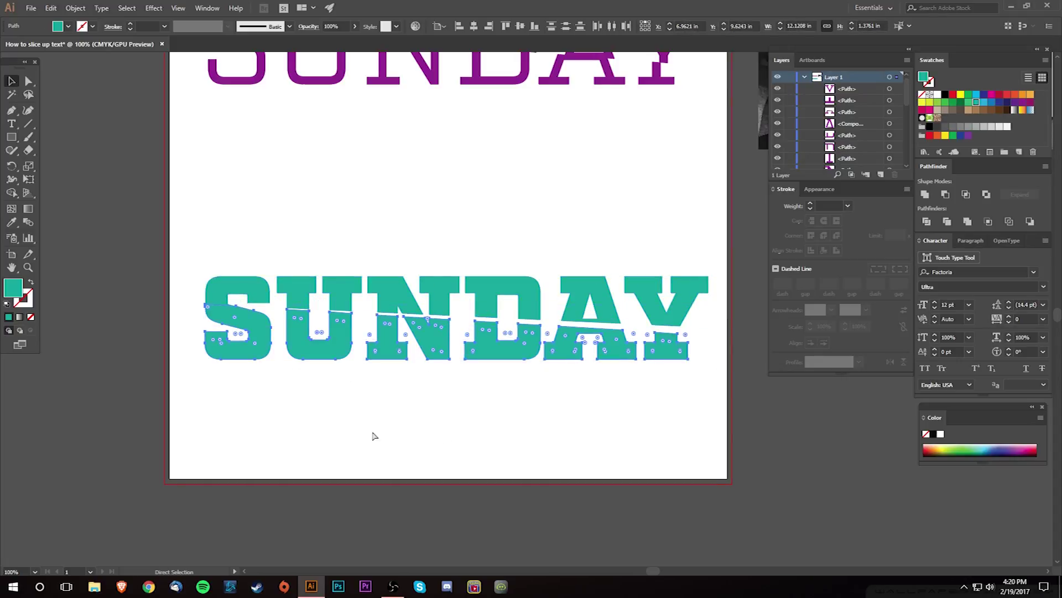
pyautogui.press('v')
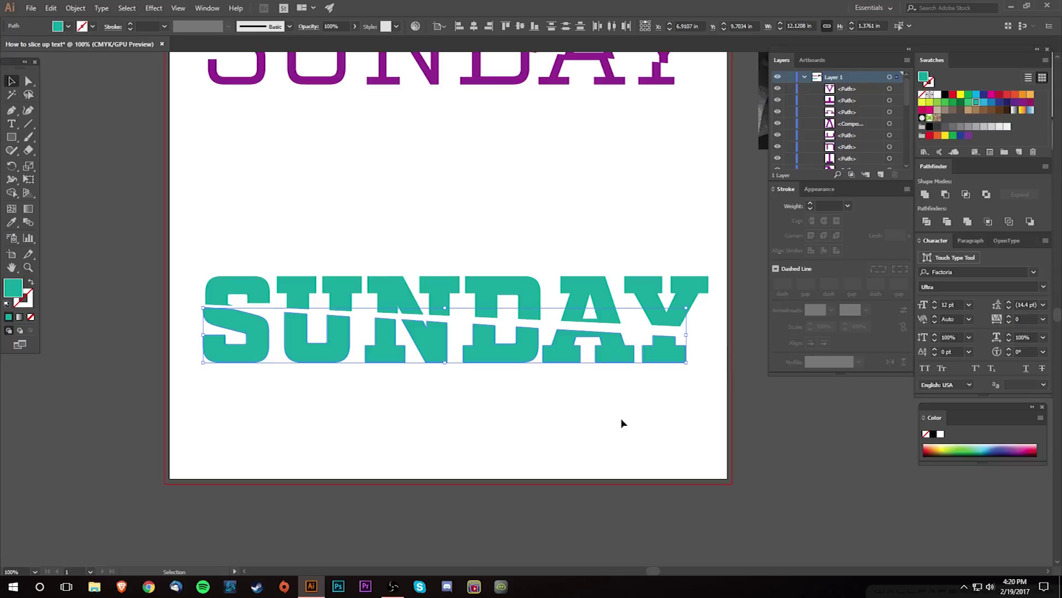
pyautogui.press('a')
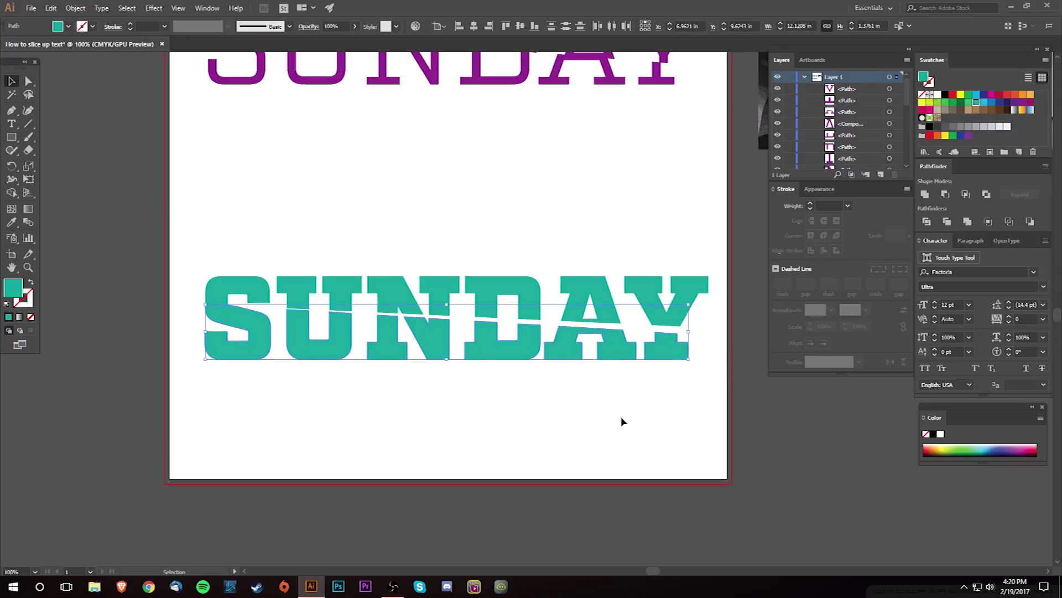
pyautogui.hotkey('ctrl', 'g')
pyautogui.click(680, 390)
pyautogui.moveTo(682, 392); pyautogui.dragTo(580, 441)
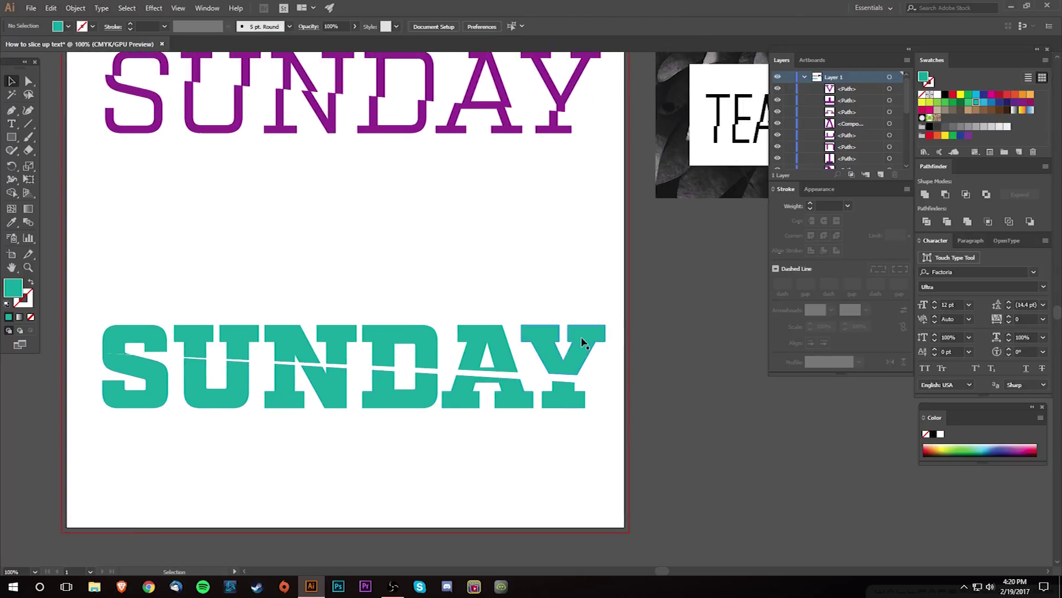
# Shift the upper letter group of the teal SUNDAY slightly right and rotate it a little clockwise, then deselect it.
pyautogui.click(584, 346)
pyautogui.moveTo(587, 351); pyautogui.dragTo(639, 333)
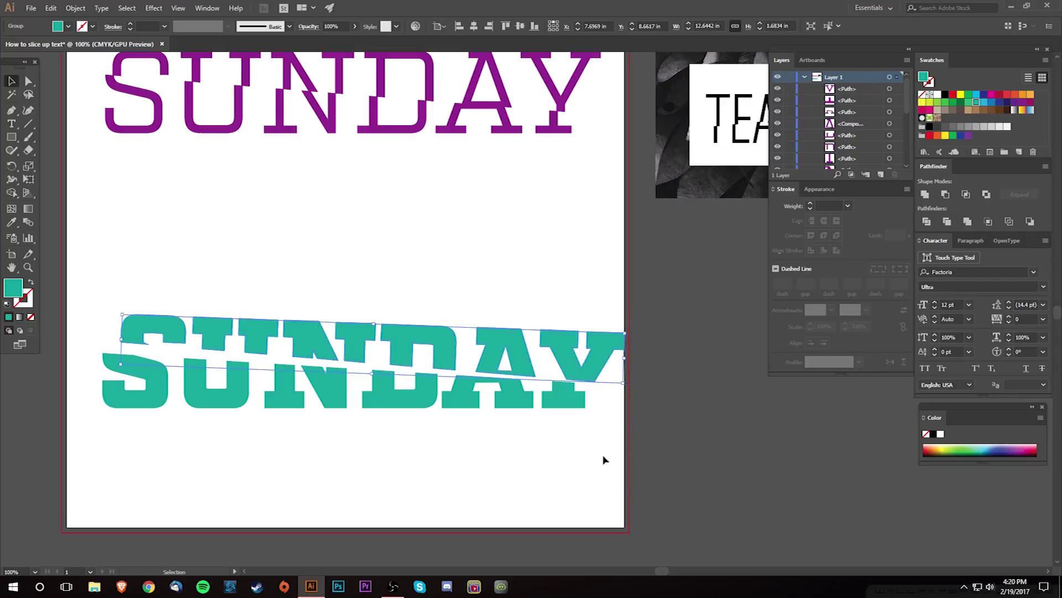
pyautogui.click(559, 472)
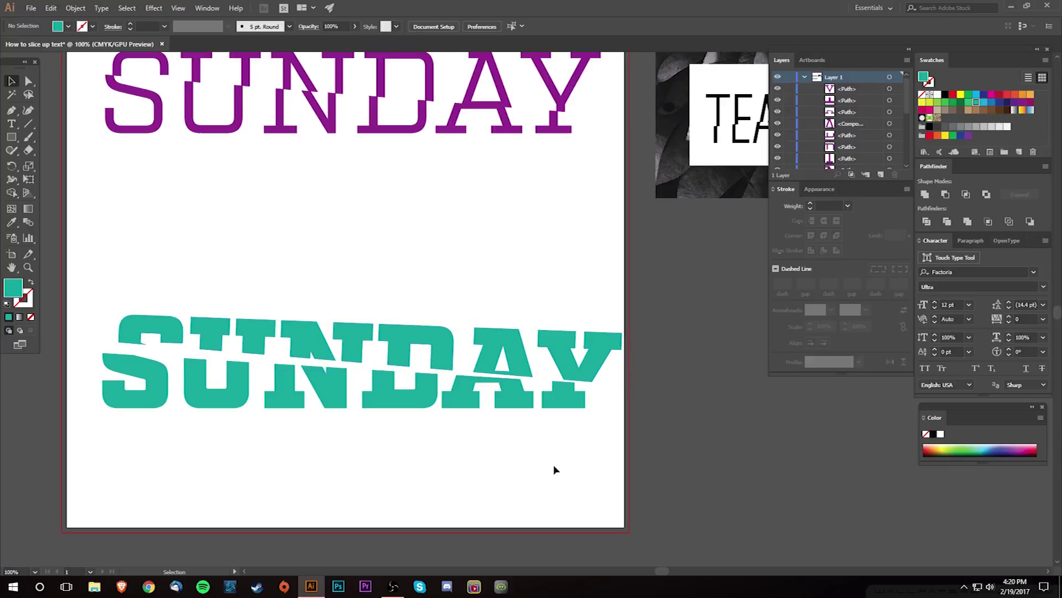
pyautogui.moveTo(421, 460); pyautogui.dragTo(464, 484)
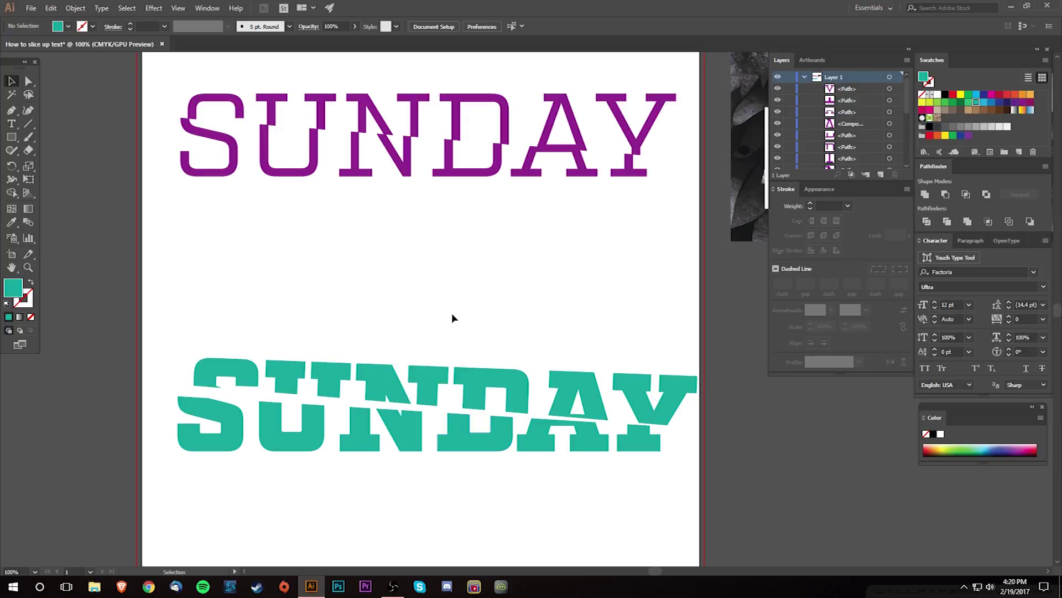
pyautogui.moveTo(456, 265); pyautogui.dragTo(434, 283)
pyautogui.hotkey('ctrl', '-')
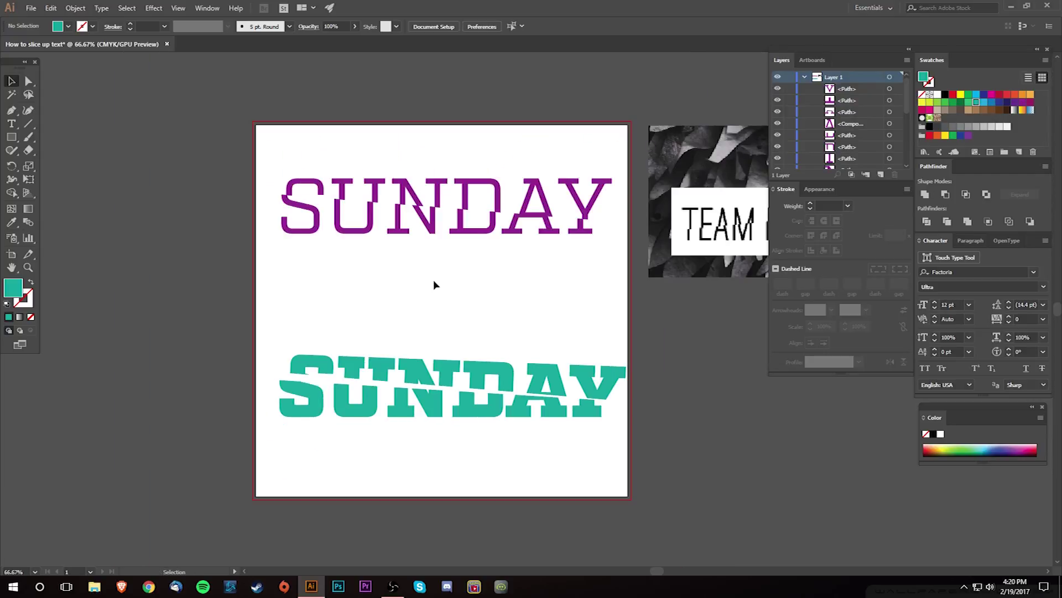
pyautogui.moveTo(629, 293); pyautogui.dragTo(481, 329)
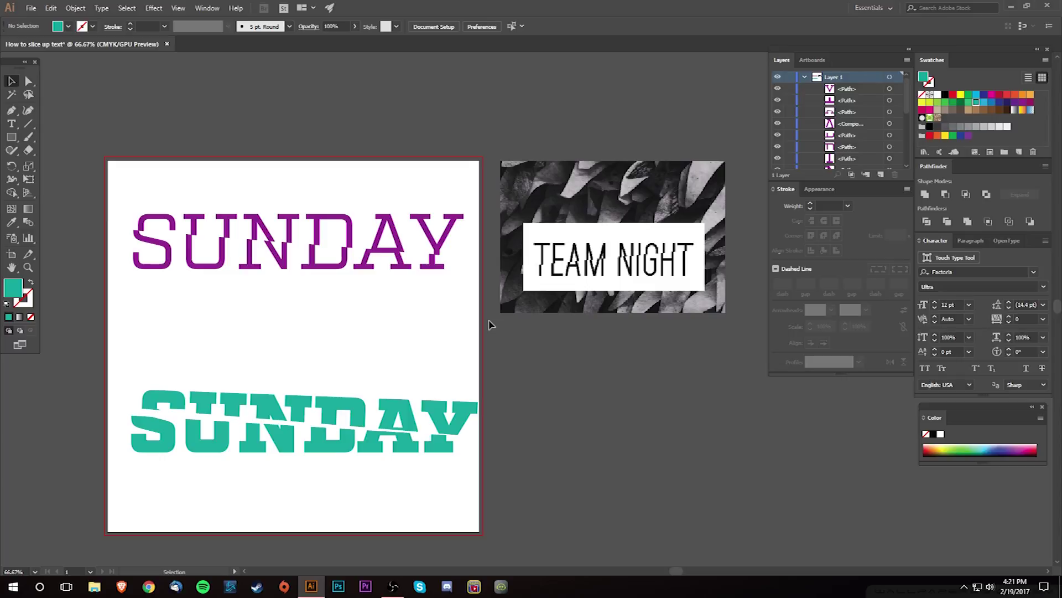
pyautogui.moveTo(302, 337); pyautogui.dragTo(370, 321)
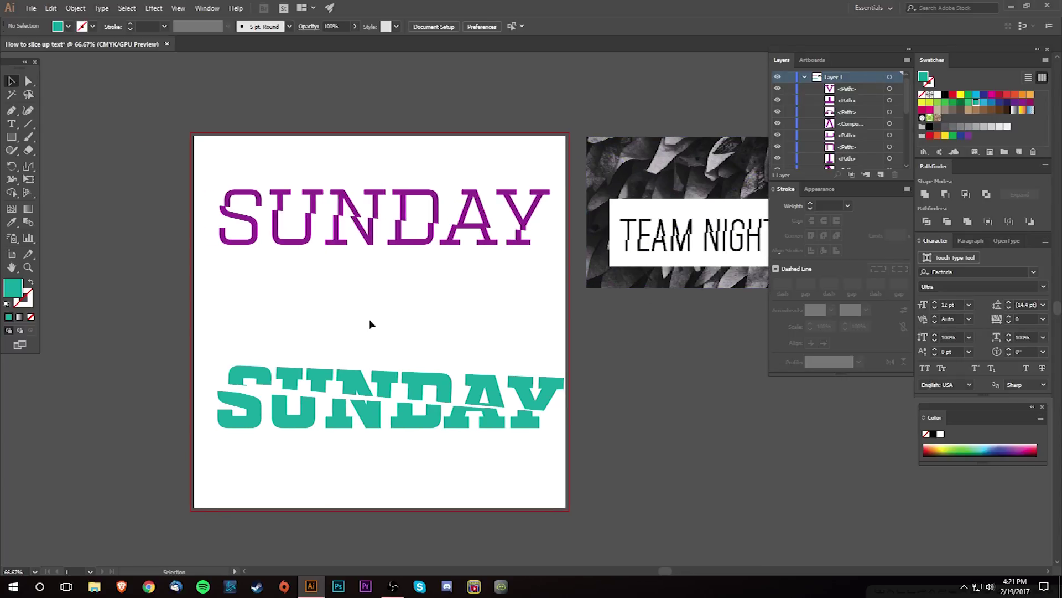